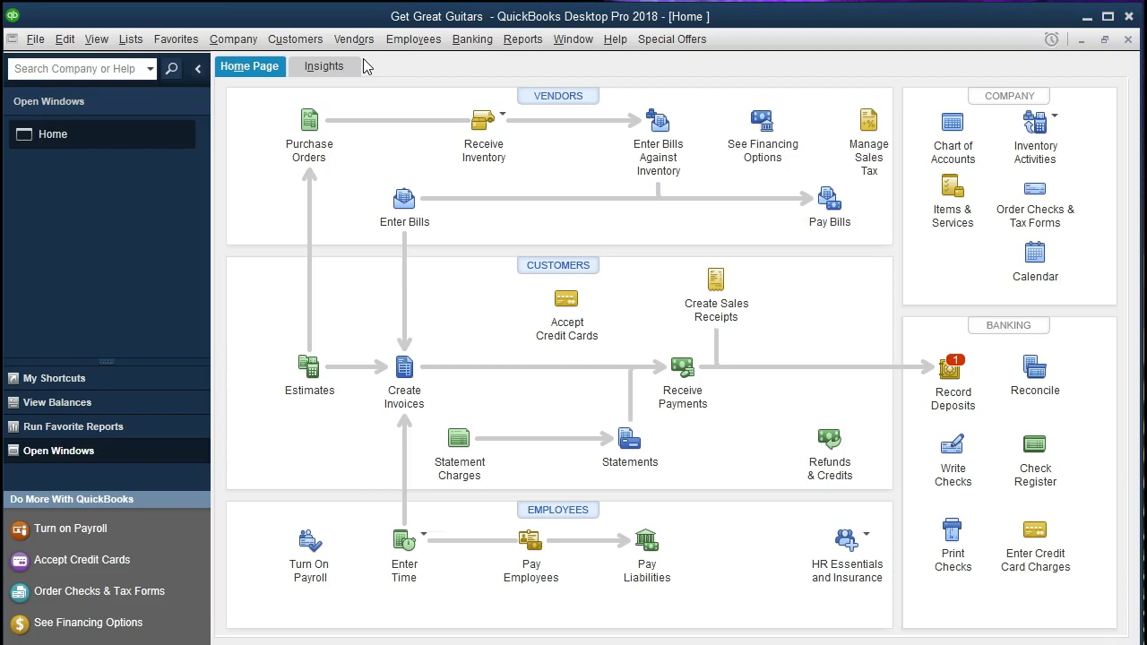
pyautogui.click(40, 40)
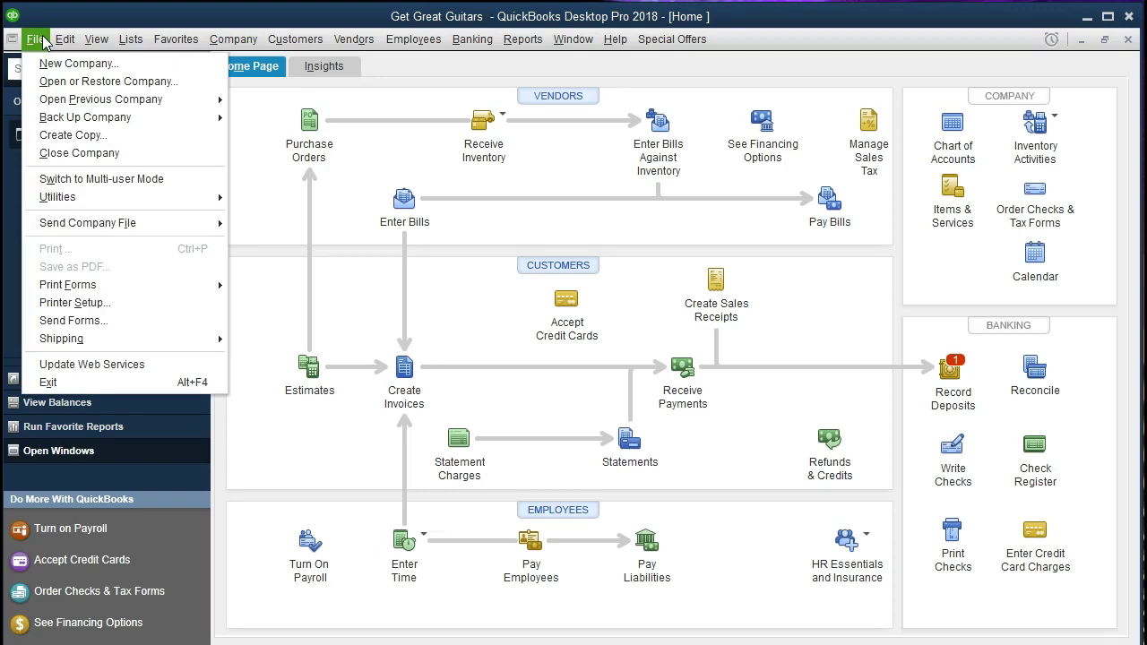
pyautogui.click(42, 41)
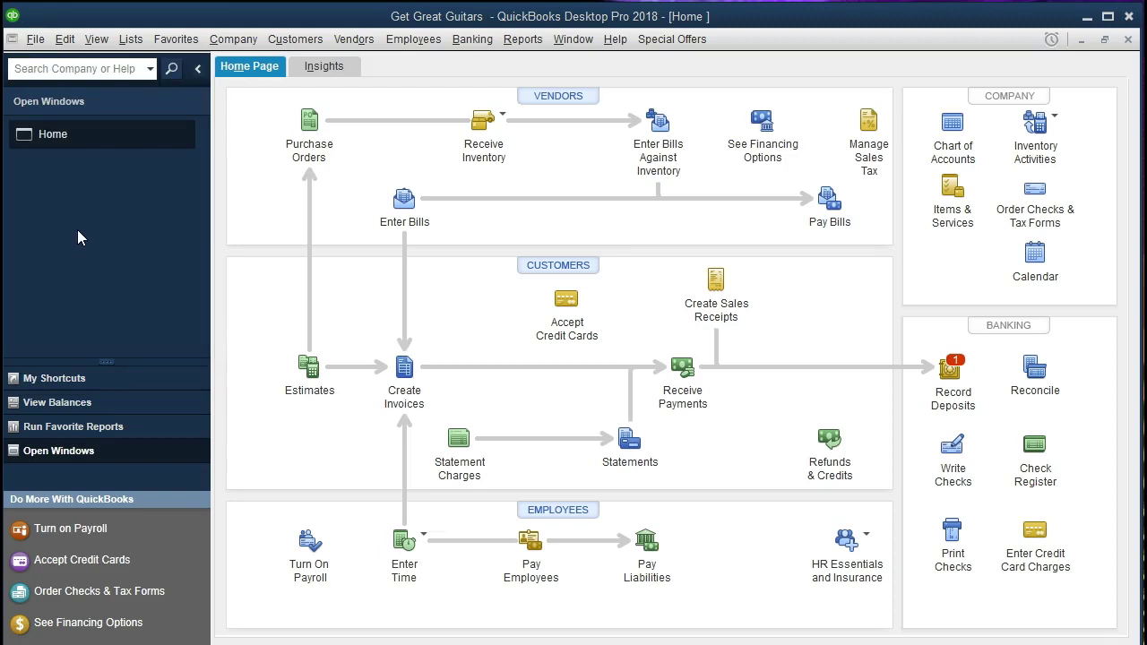
pyautogui.click(97, 41)
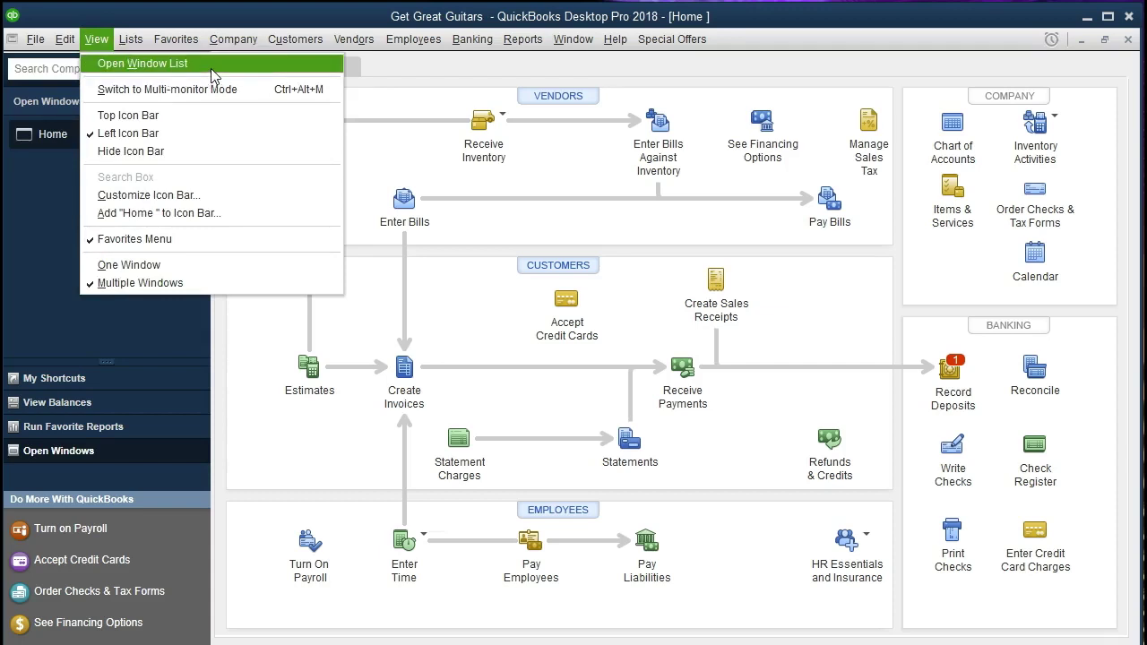
pyautogui.click(46, 175)
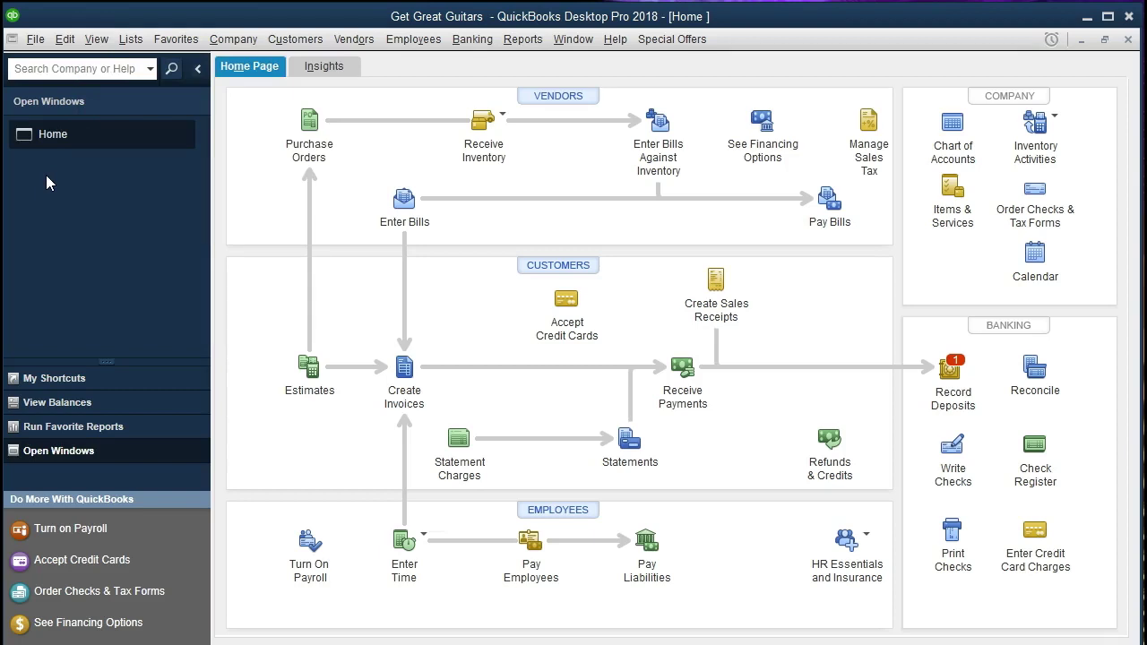
pyautogui.click(220, 44)
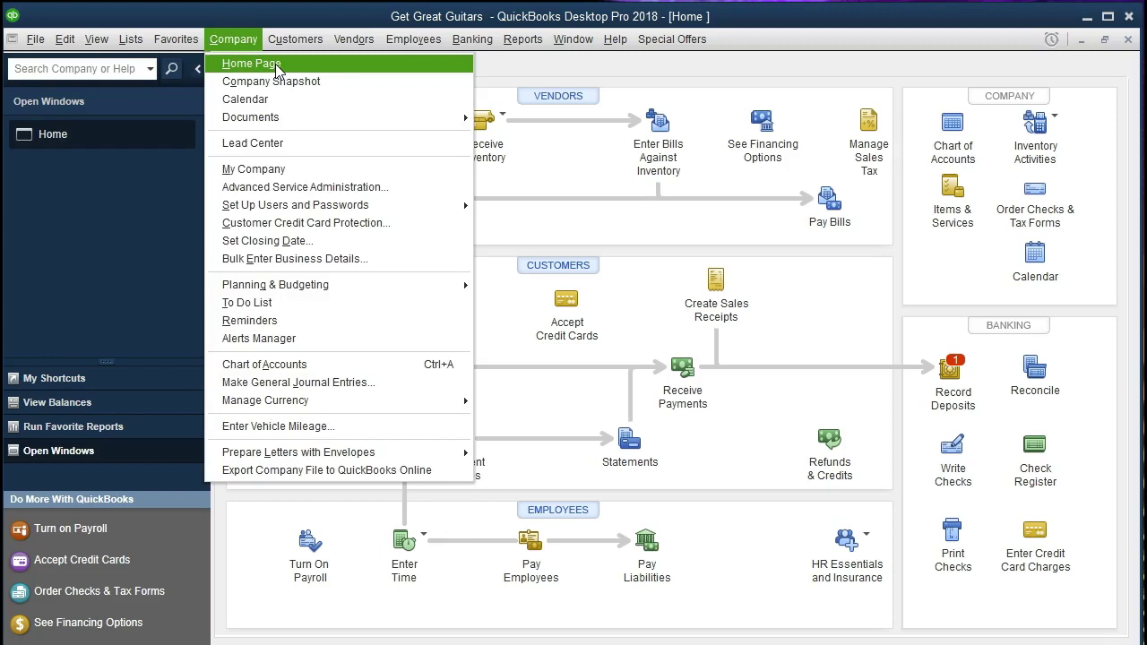
pyautogui.click(142, 206)
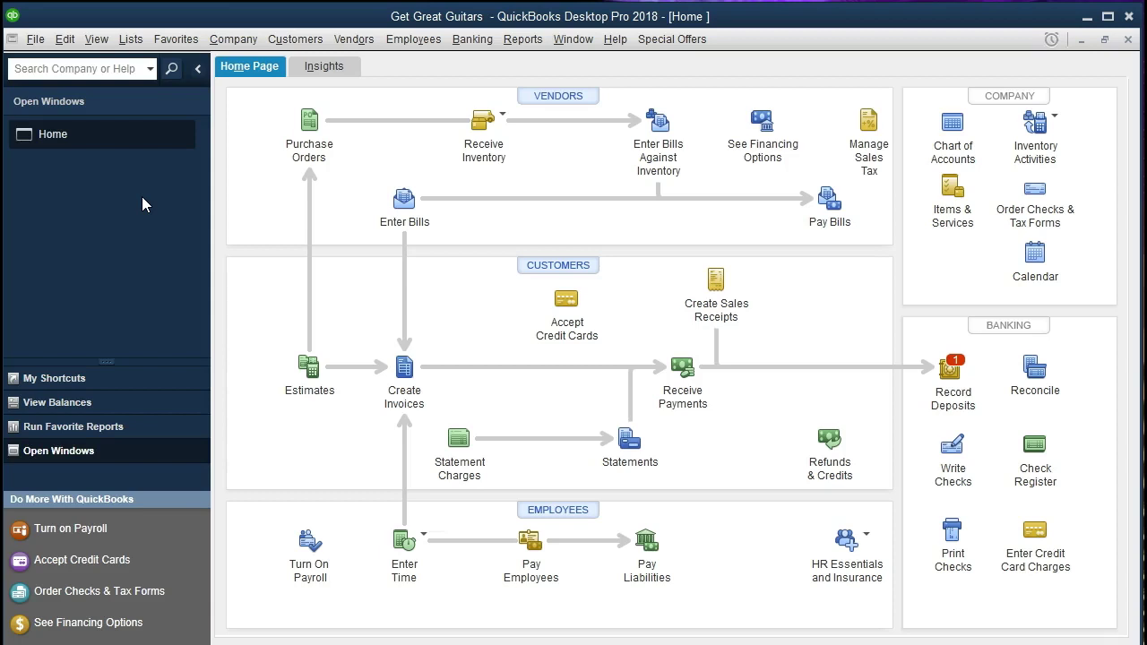
# Open the standard Balance Sheet report from the company and financial reports.
pyautogui.click(524, 40)
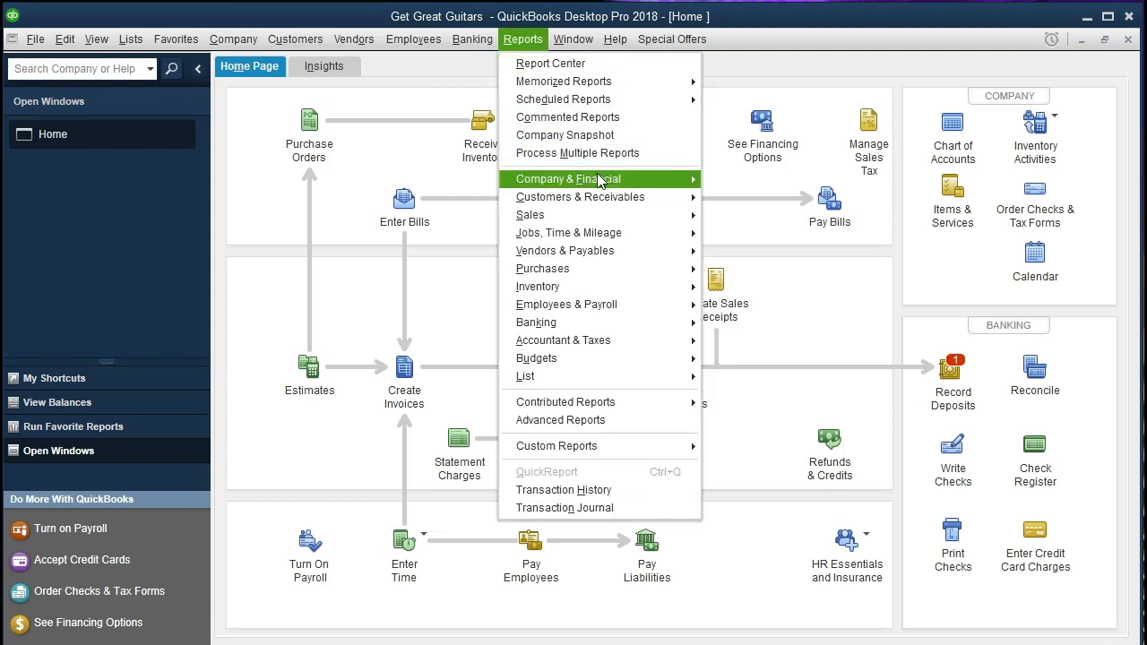
pyautogui.moveTo(638, 183)
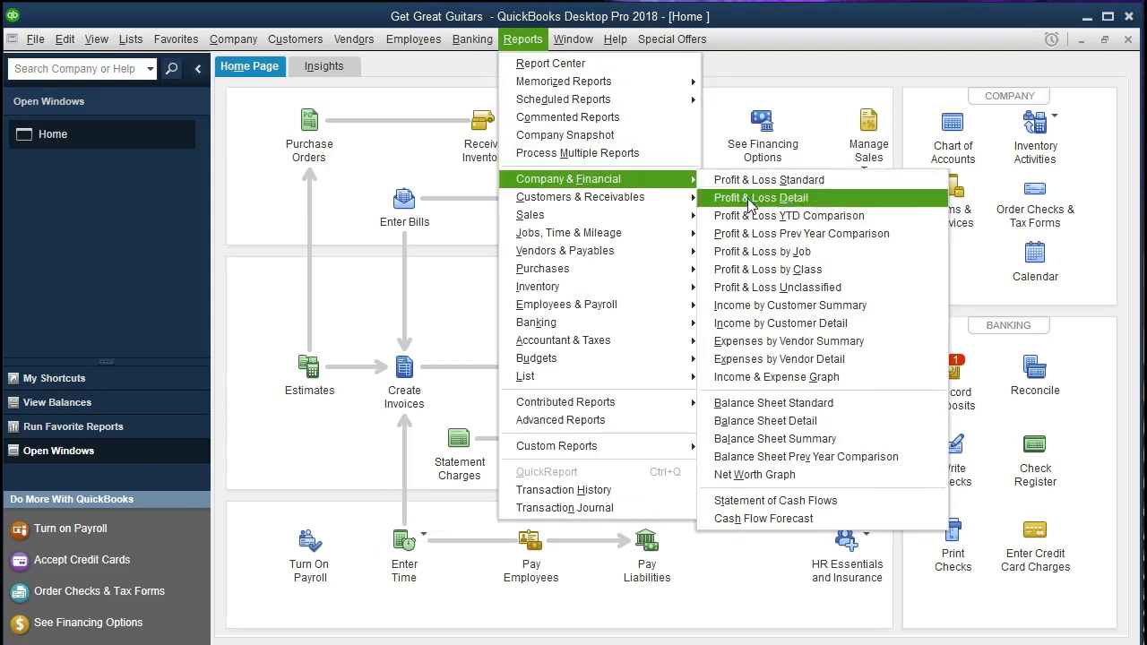
pyautogui.click(882, 406)
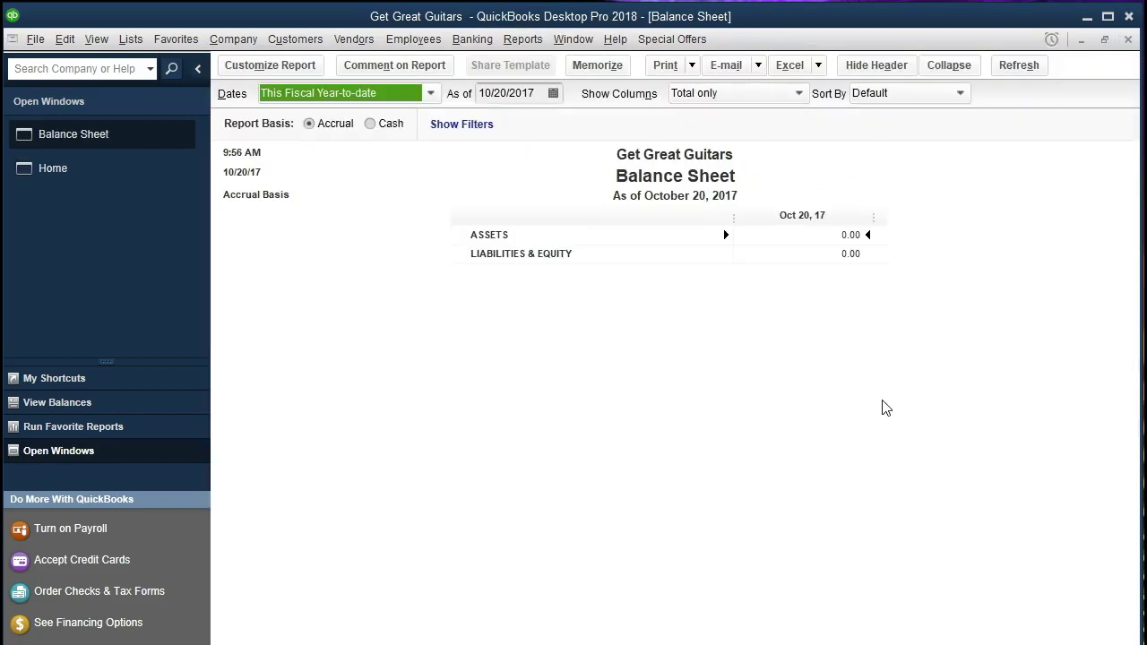
# Customize the Balance Sheet's date range to run from 01/01/2021 to 02/28/2021.
pyautogui.click(301, 74)
pyautogui.press('Tab')
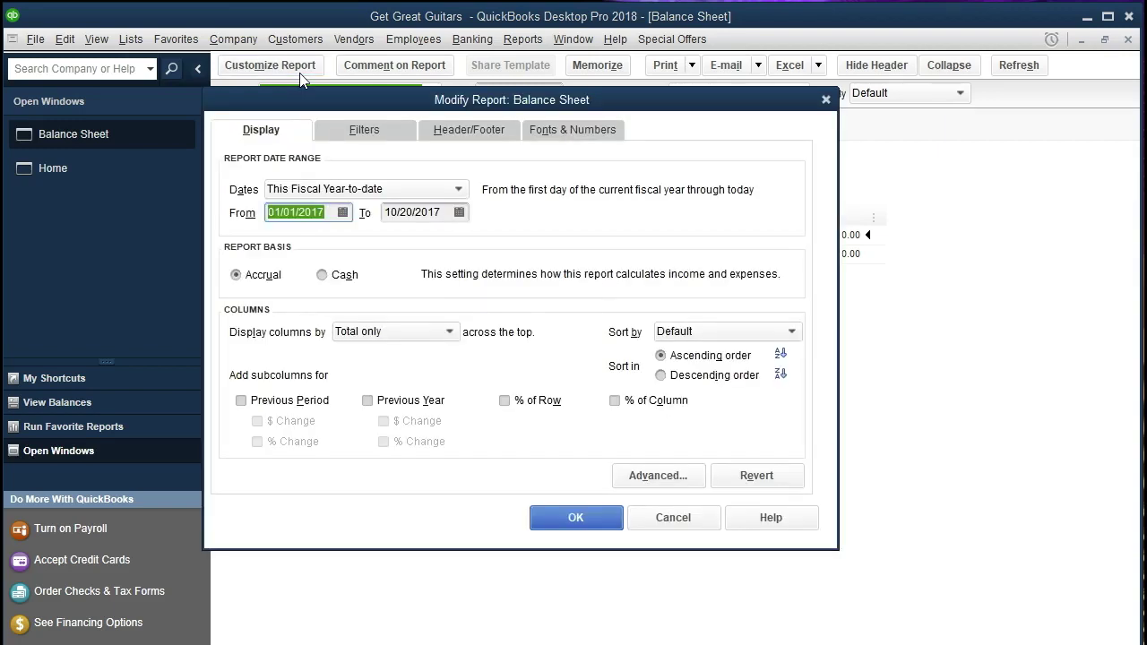
pyautogui.write('01012')
pyautogui.press('BackSpace')
pyautogui.write('1')
pyautogui.press('BackSpace')
pyautogui.write('2021')
pyautogui.press('Tab')
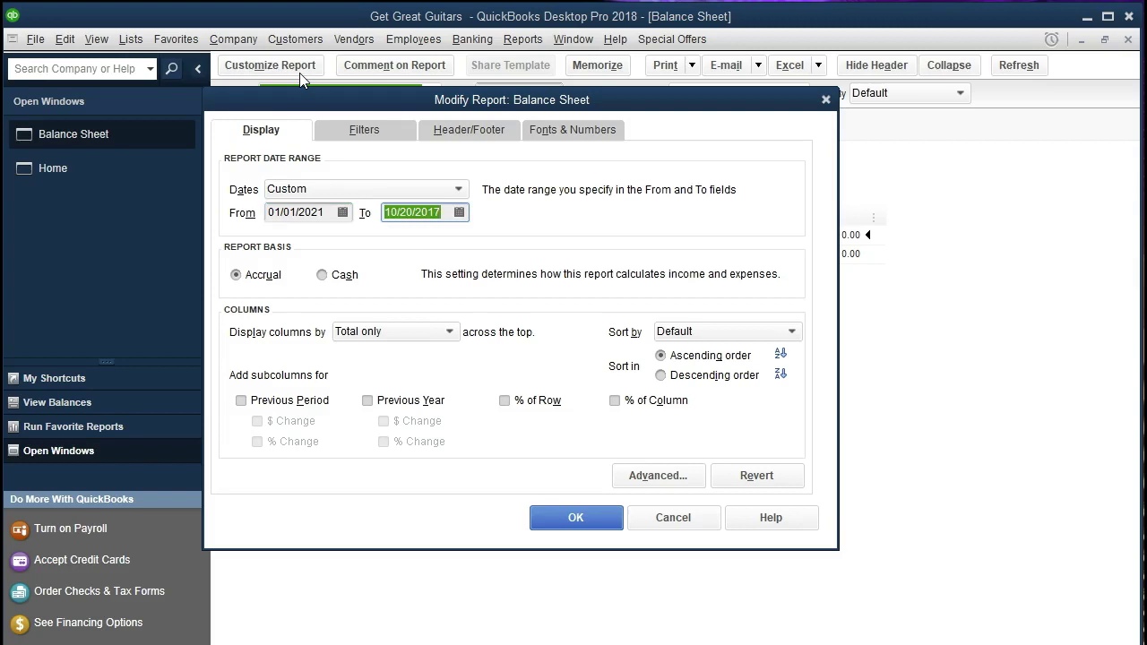
pyautogui.write('02/28/2021')
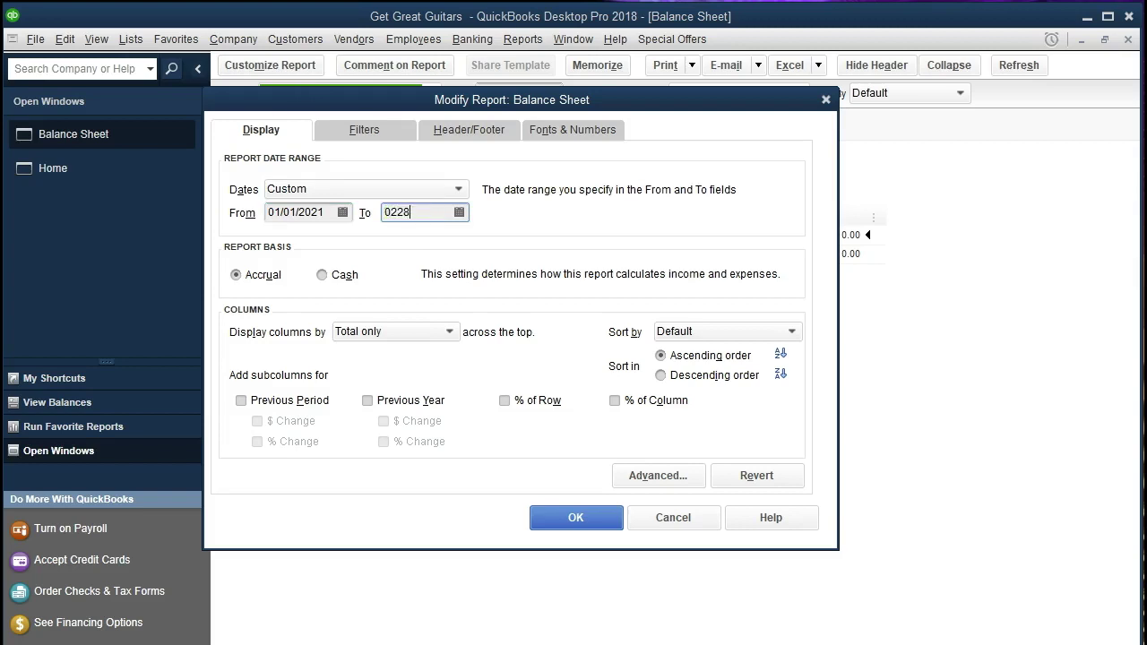
pyautogui.press('Tab')
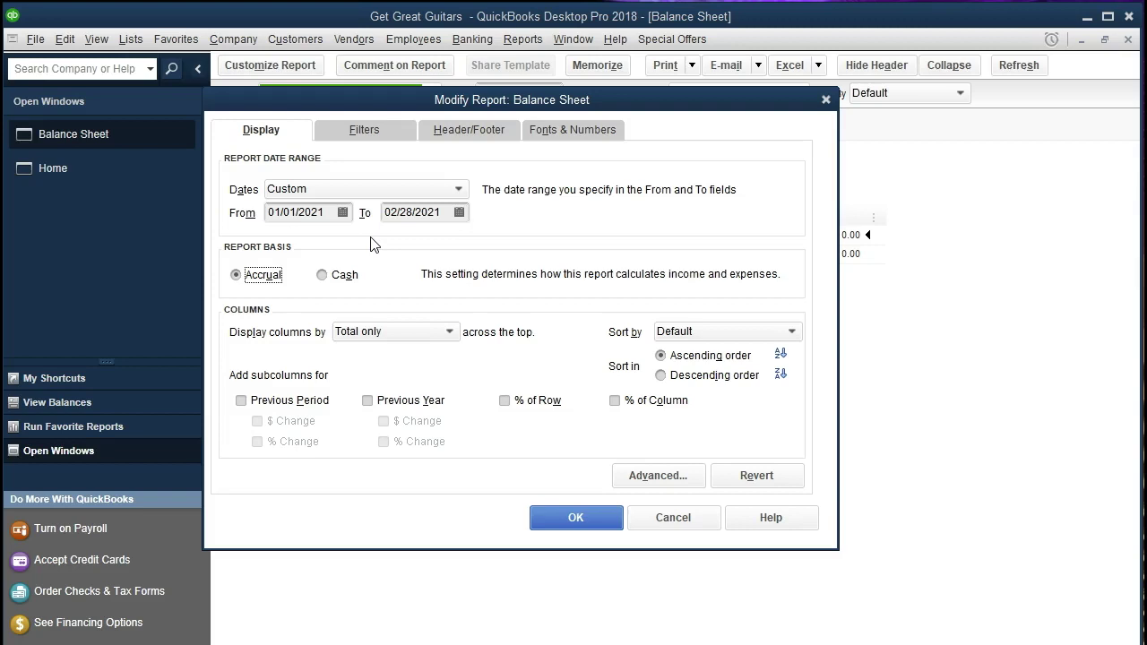
pyautogui.click(571, 527)
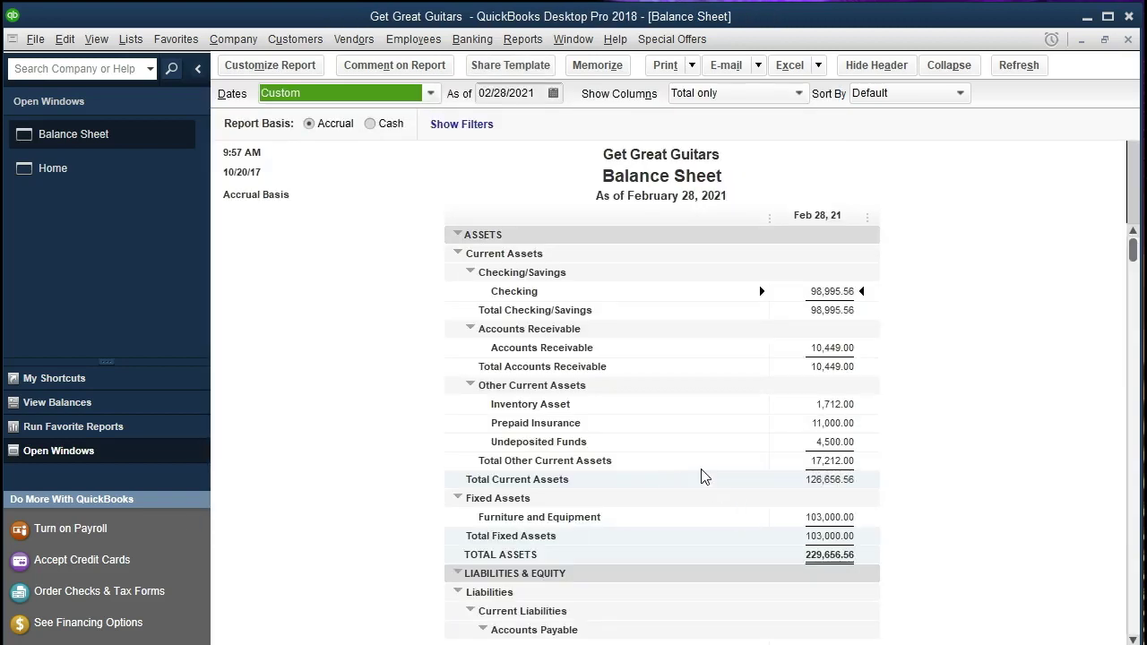
# Review the liabilities on the Balance Sheet and drill into the Loan Payable amount.
pyautogui.scroll(-4, 704, 477)
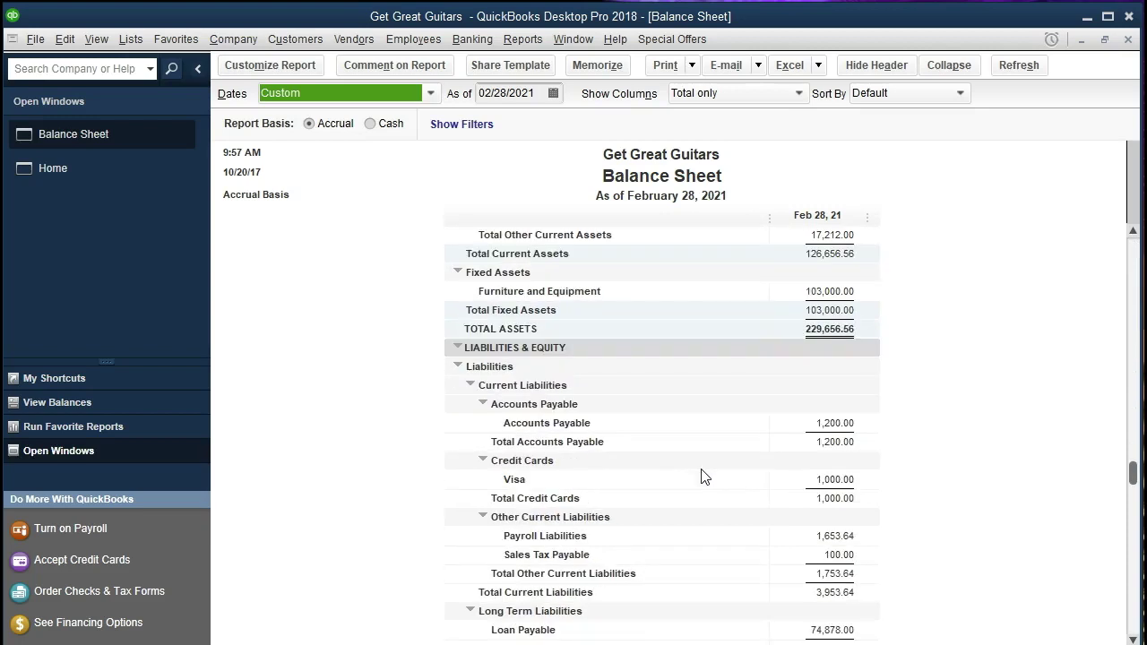
pyautogui.scroll(-2, 704, 477)
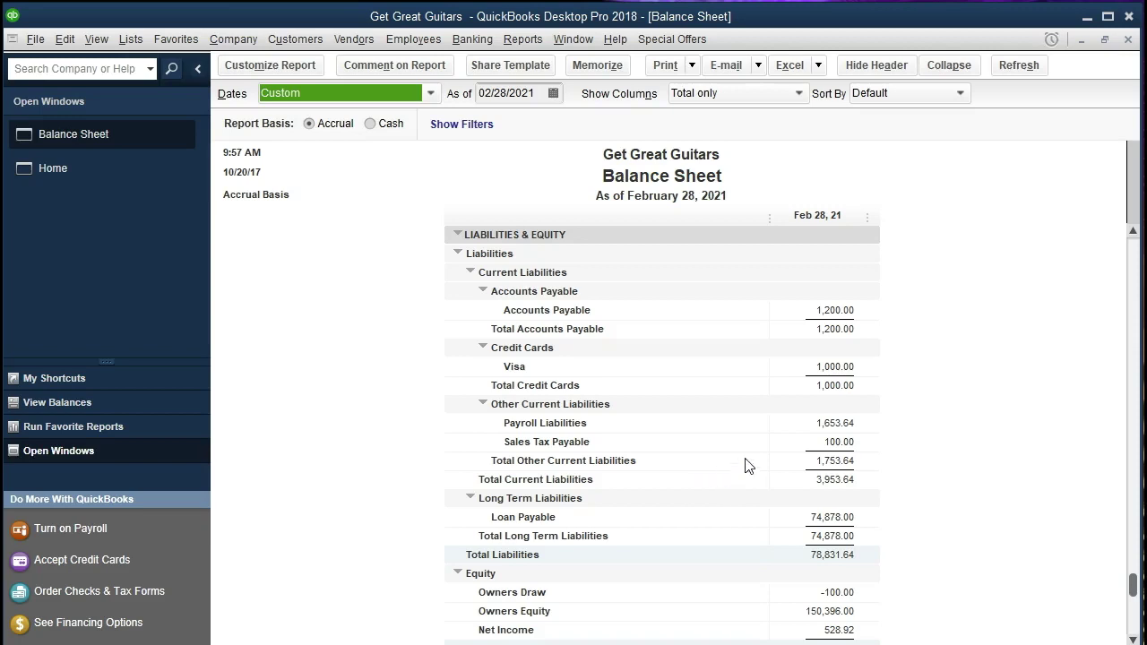
pyautogui.click(802, 516)
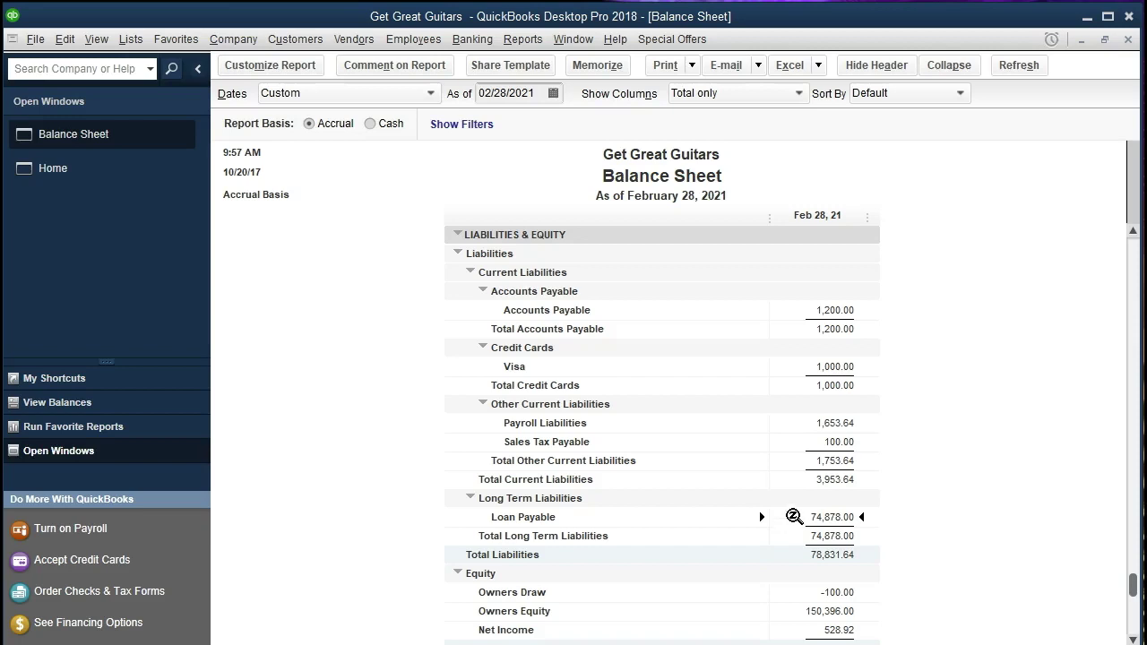
pyautogui.doubleClick(794, 517)
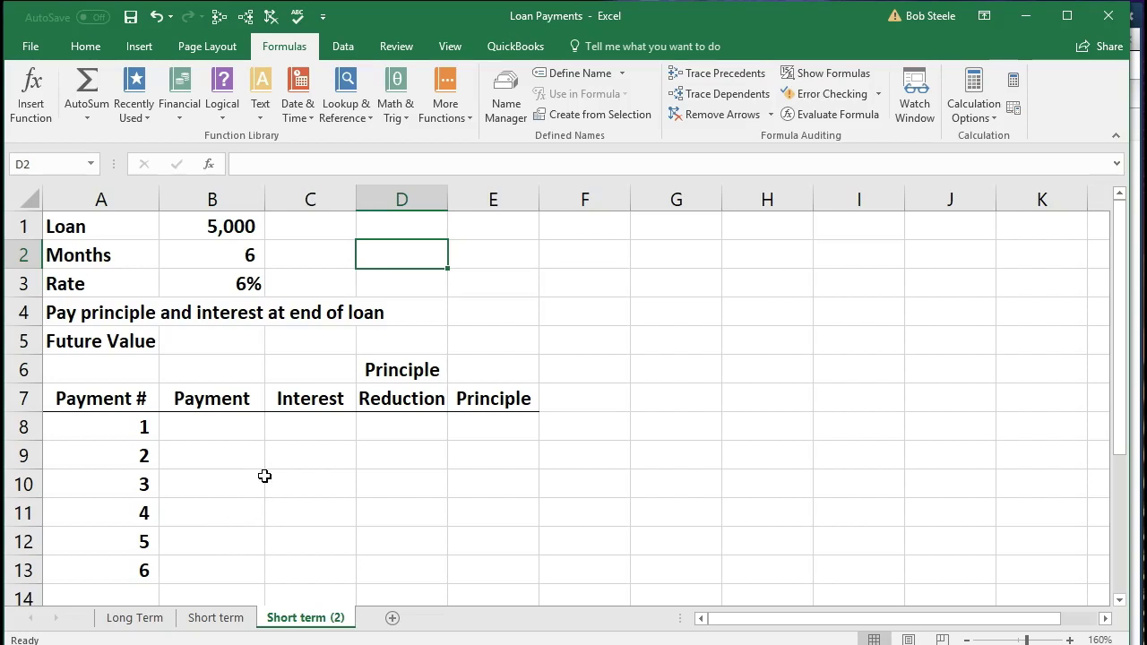
# Switch to the Loan Payments workbook in Excel and review the loan terms on the Short term (2) and Long Term sheets.
pyautogui.click(220, 228)
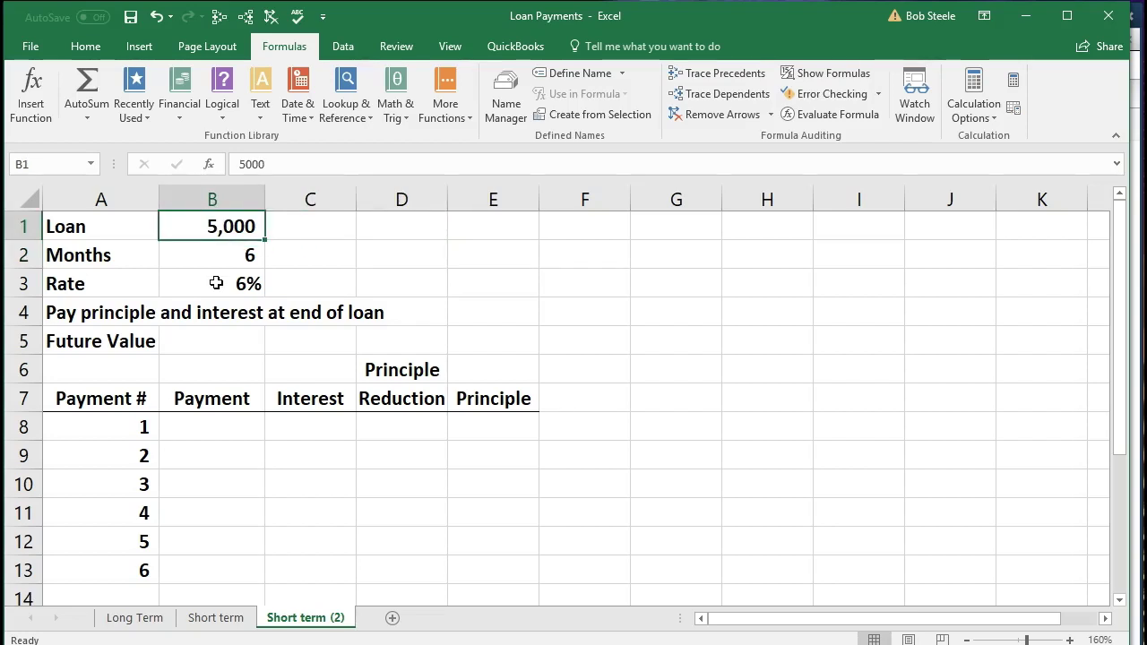
pyautogui.click(218, 255)
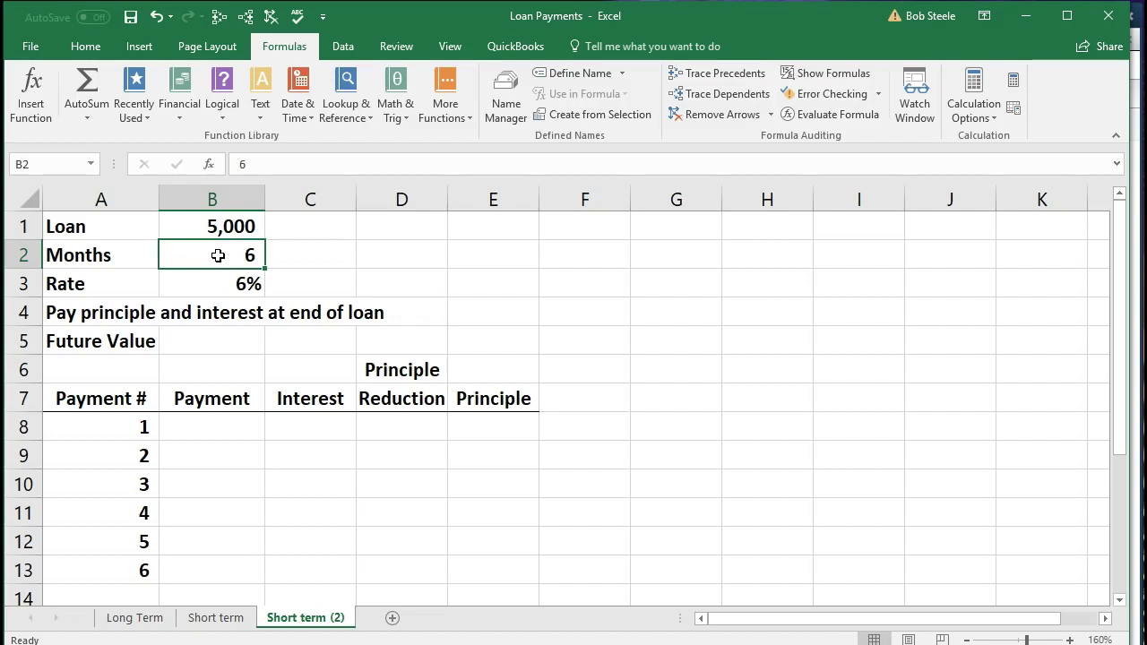
pyautogui.click(216, 278)
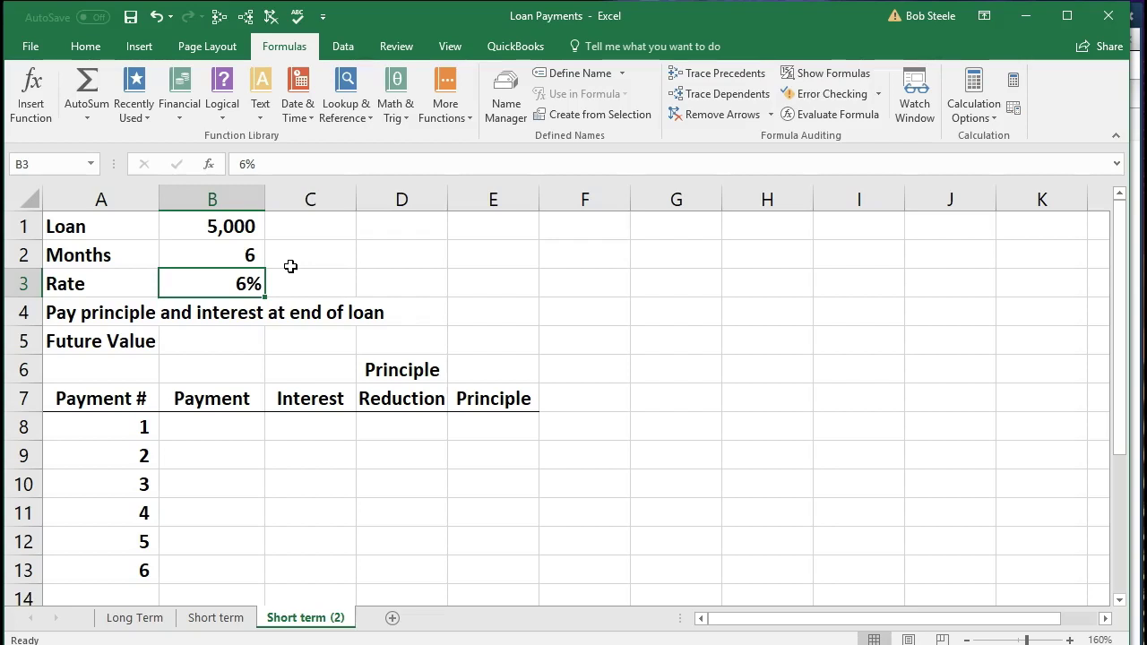
pyautogui.click(133, 620)
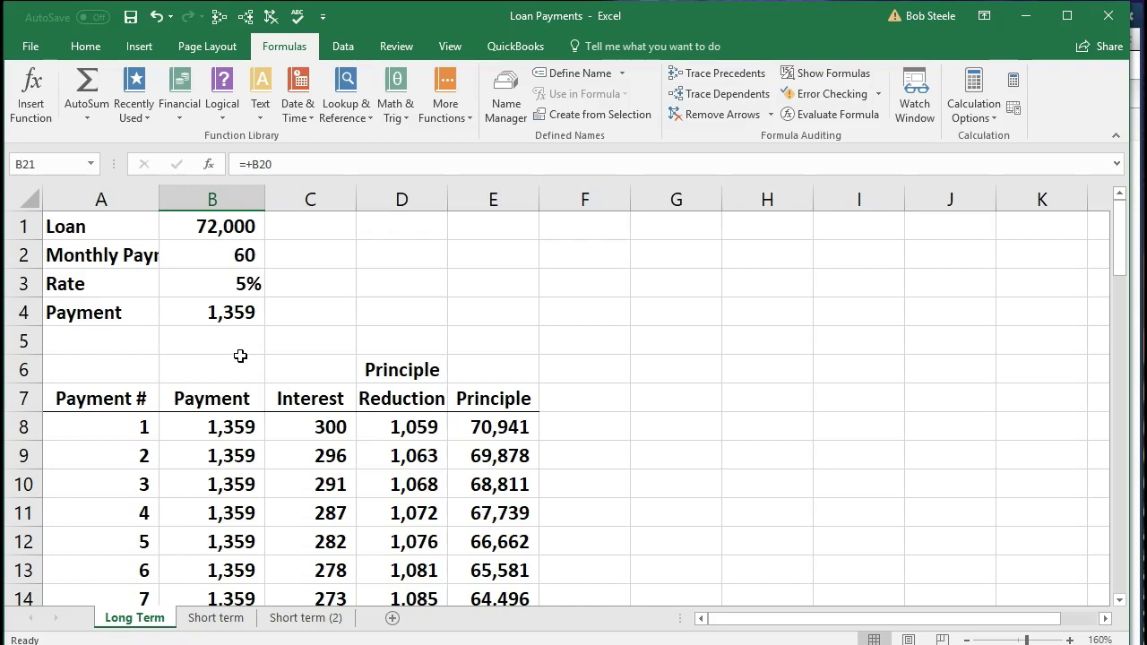
pyautogui.click(214, 235)
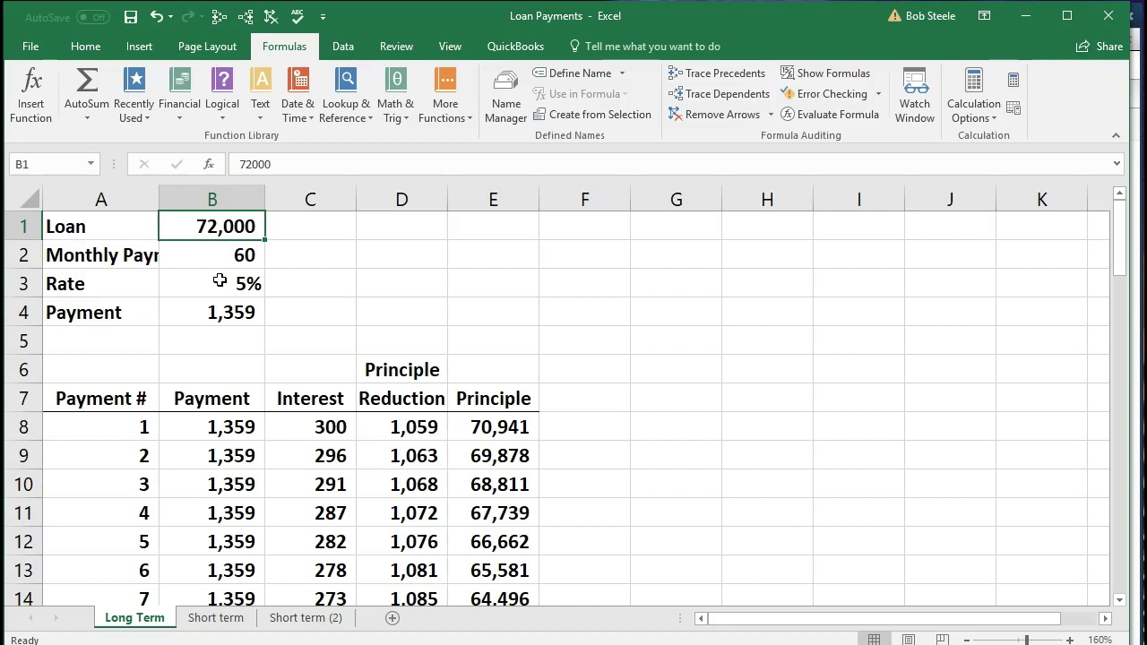
# On the Short term (2) sheet, search functions for "Future value" and insert the FV function in cell B5.
pyautogui.click(305, 618)
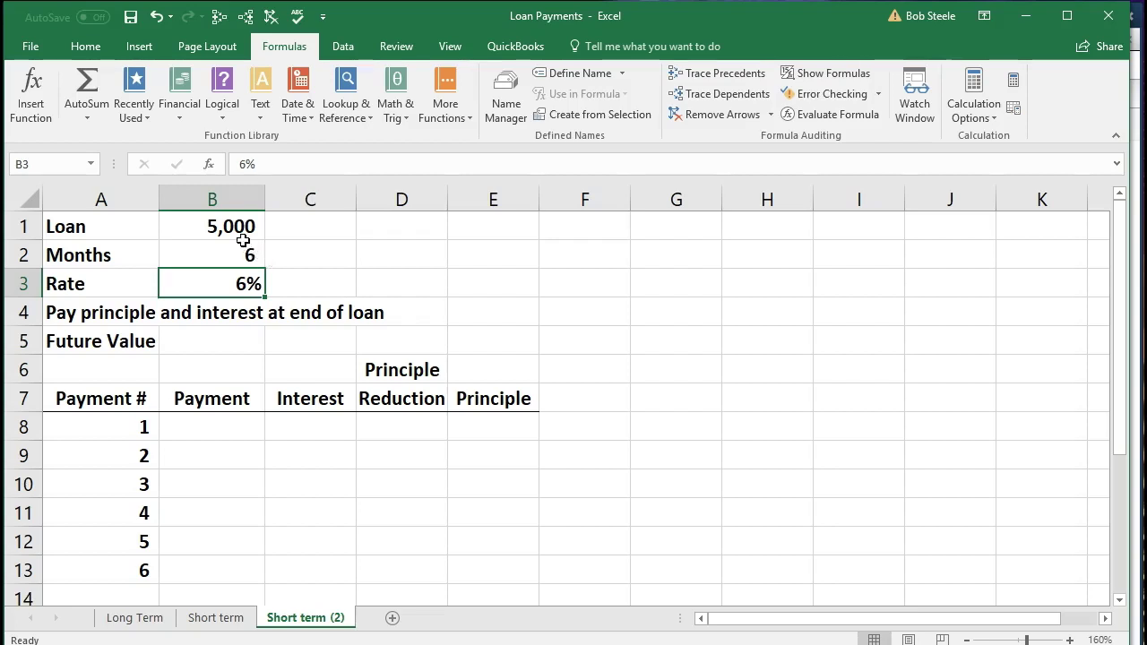
pyautogui.click(240, 233)
pyautogui.press('Down')
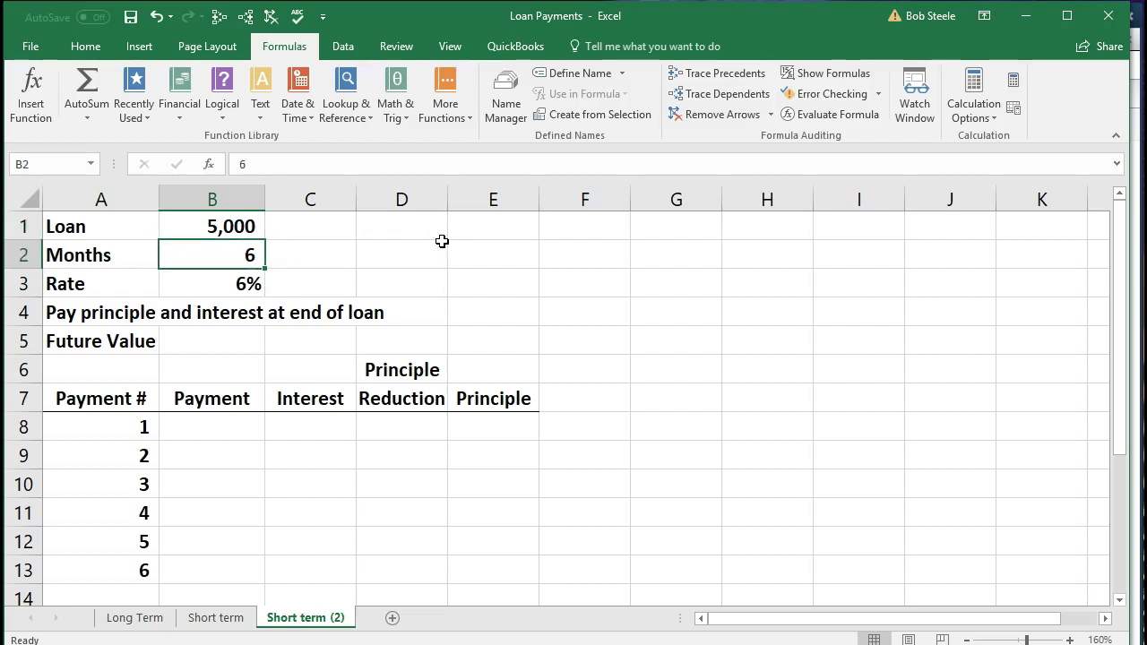
pyautogui.press('Down')
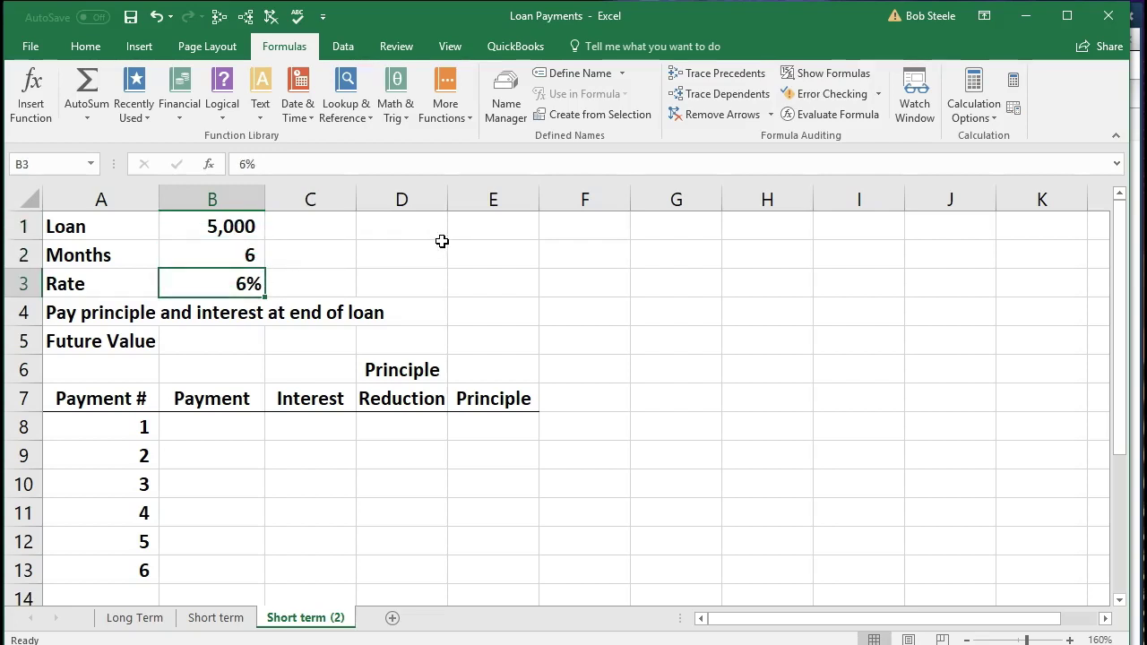
pyautogui.press('Down')
pyautogui.press('Down')
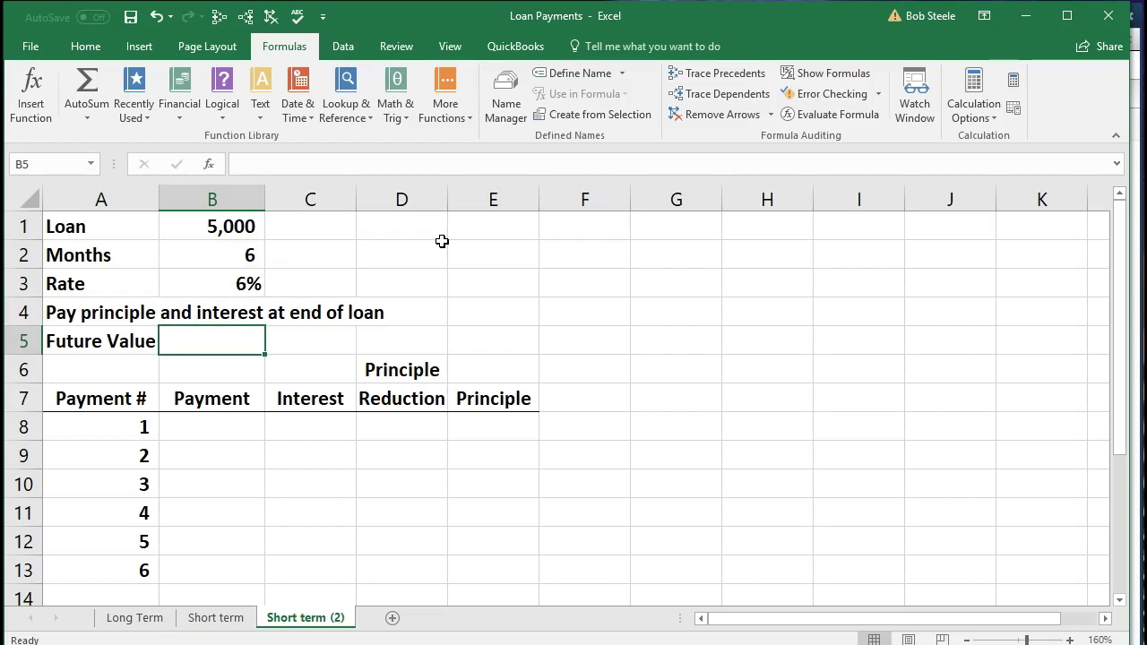
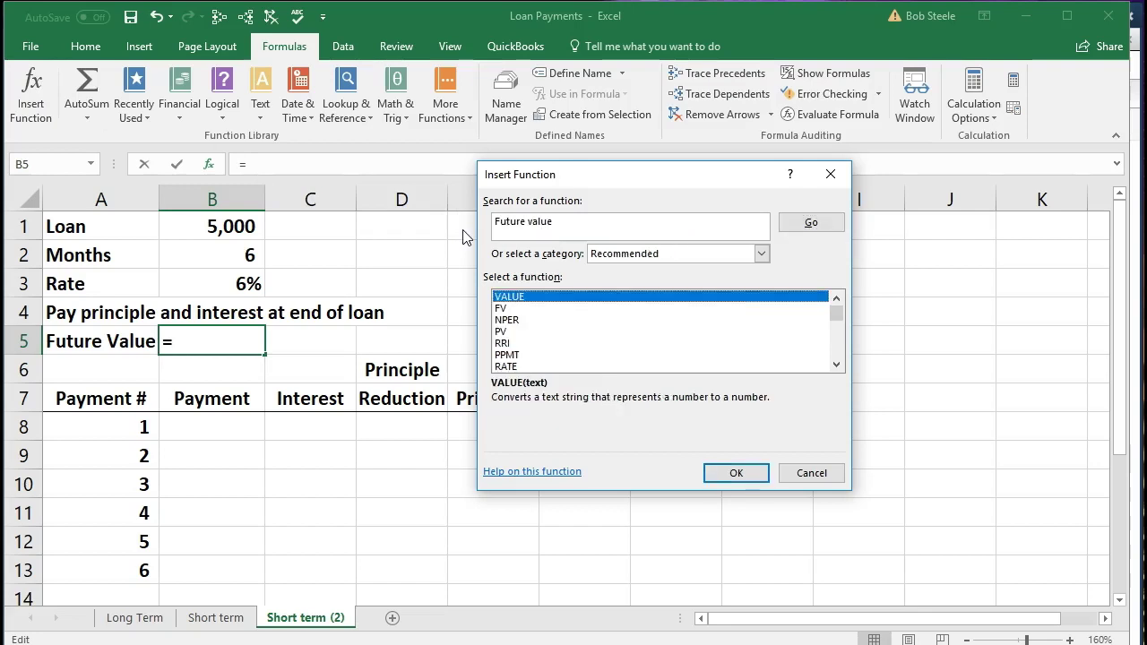
pyautogui.click(504, 308)
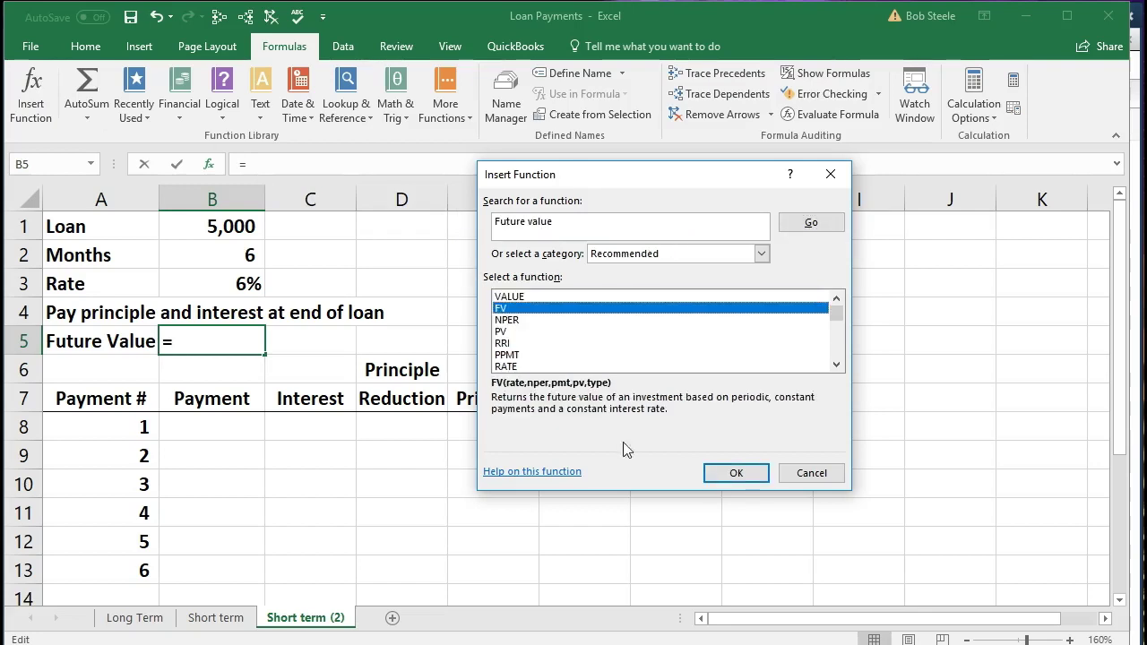
pyautogui.click(735, 472)
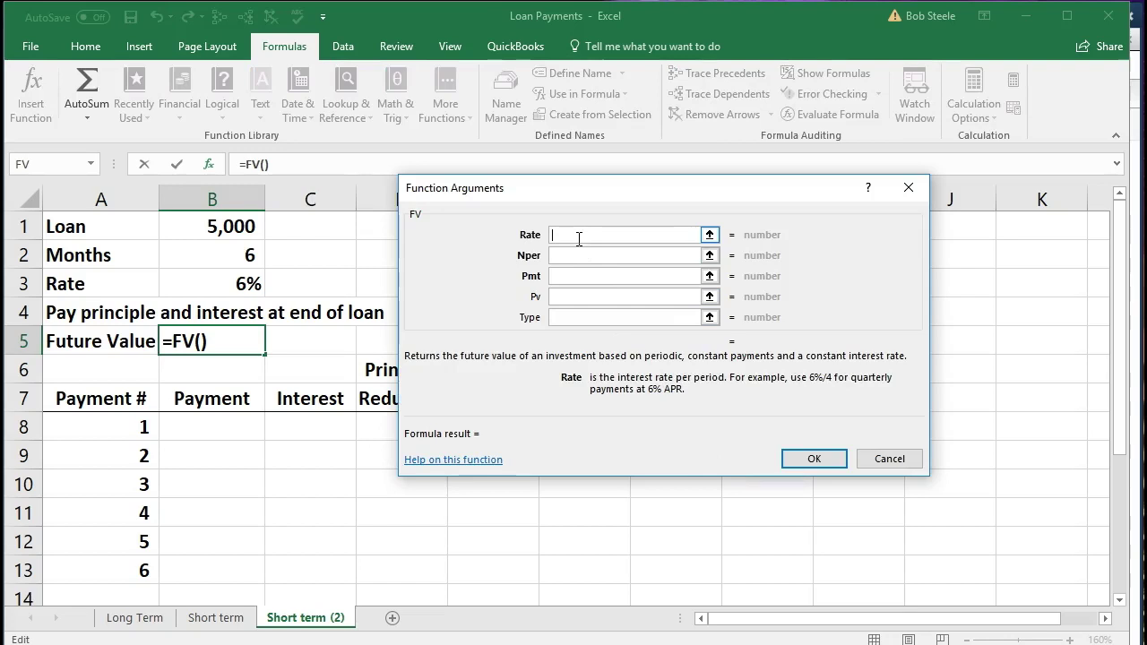
# Complete the FV function in B5 with Rate B3/12, Nper B2, Pmt 0 and Pv B1.
pyautogui.click(230, 287)
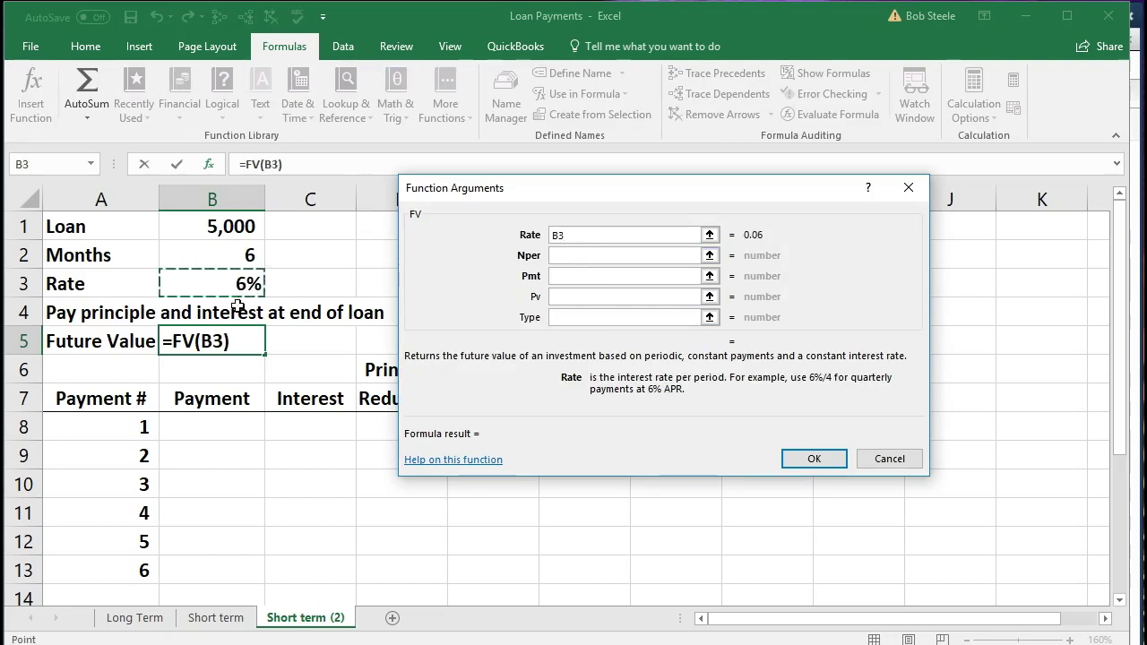
pyautogui.write('/12')
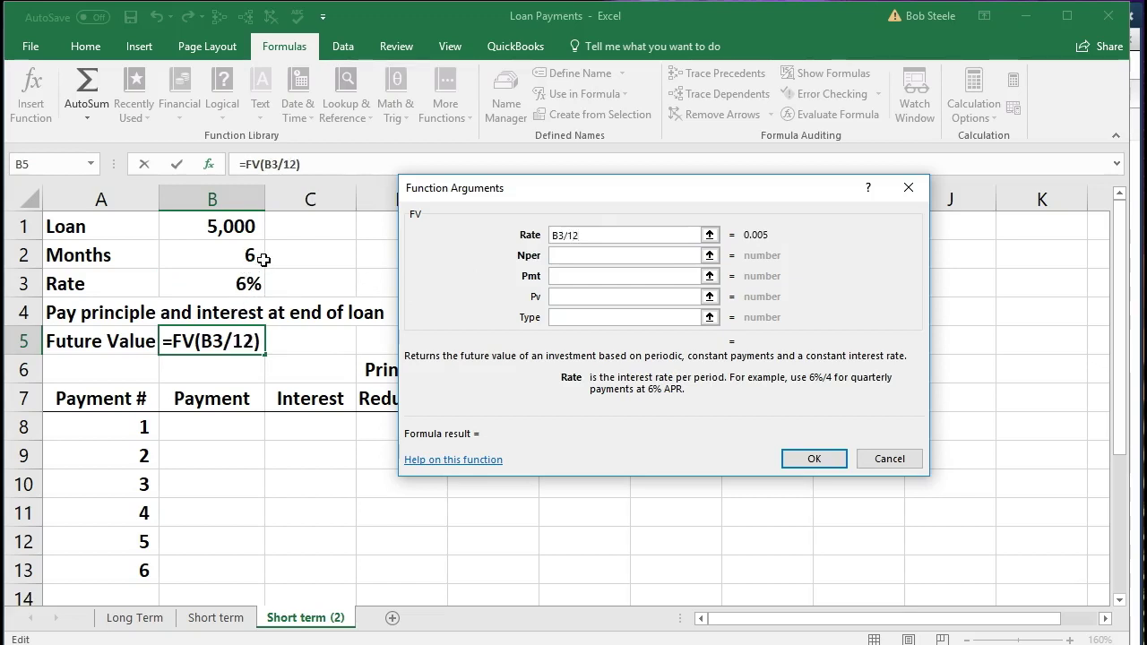
pyautogui.press('Tab')
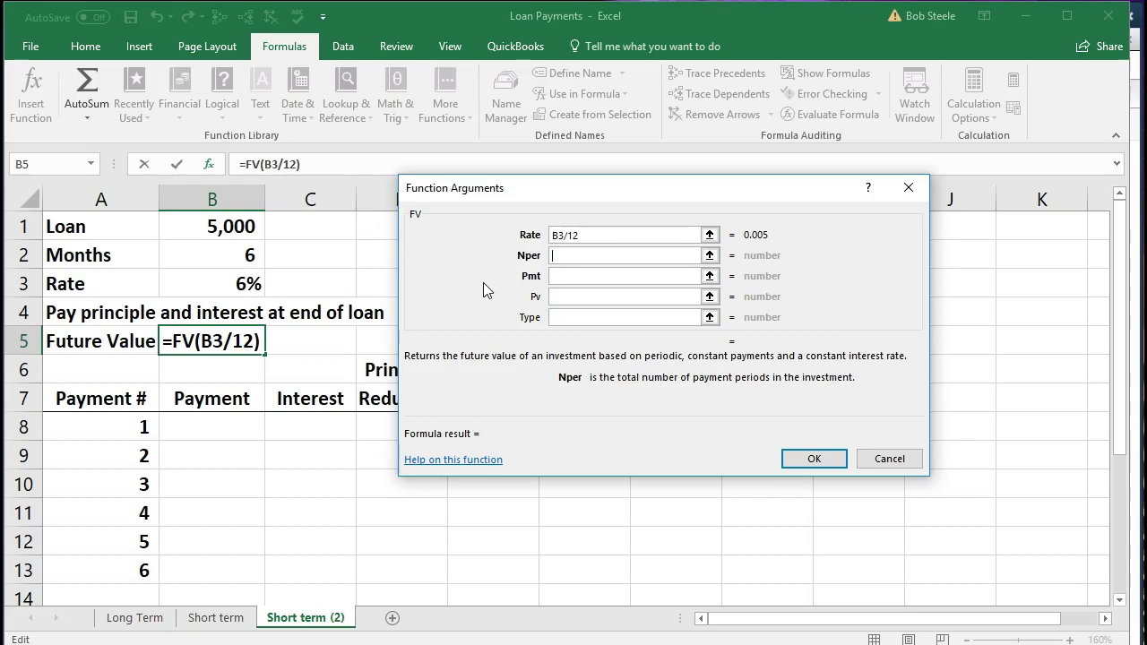
pyautogui.click(233, 258)
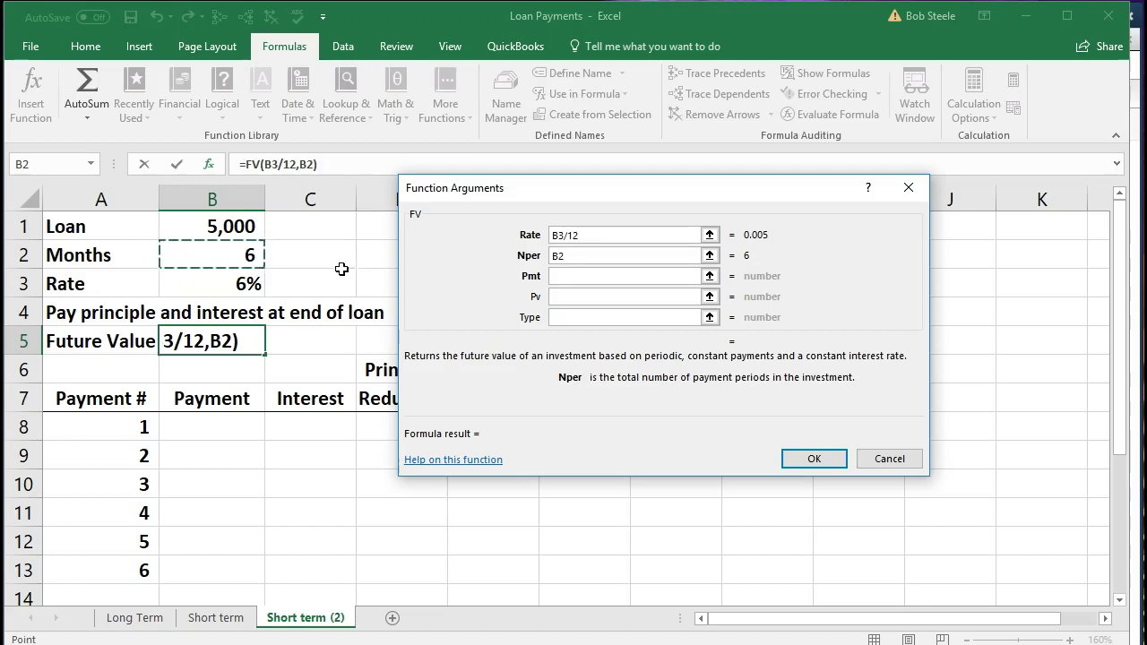
pyautogui.click(563, 277)
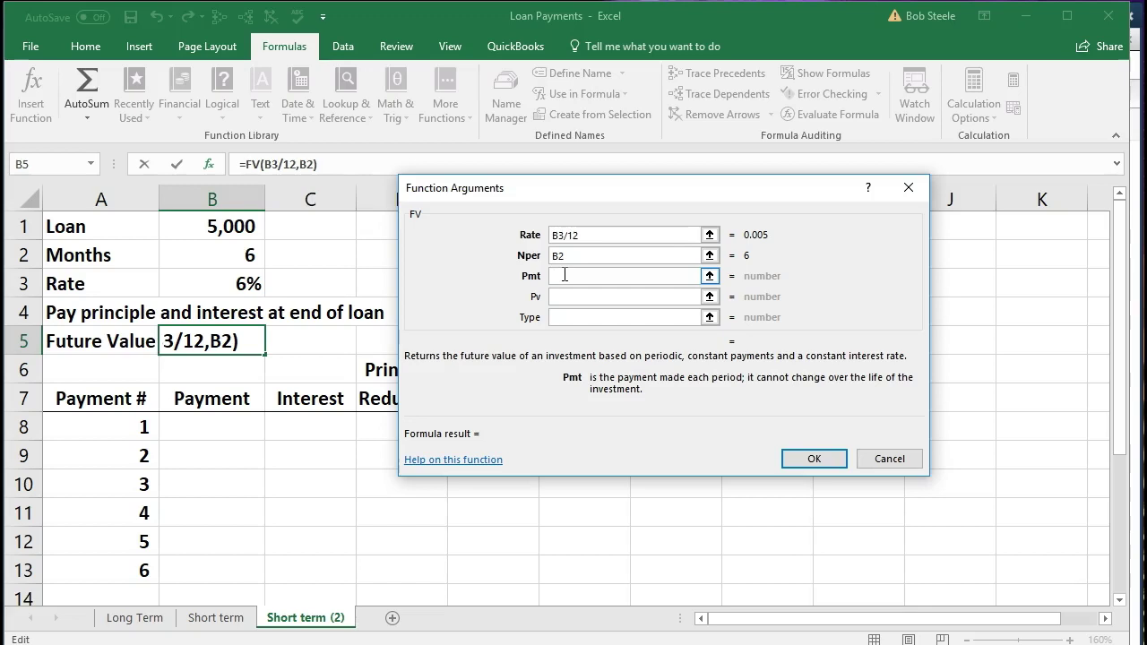
pyautogui.write('0')
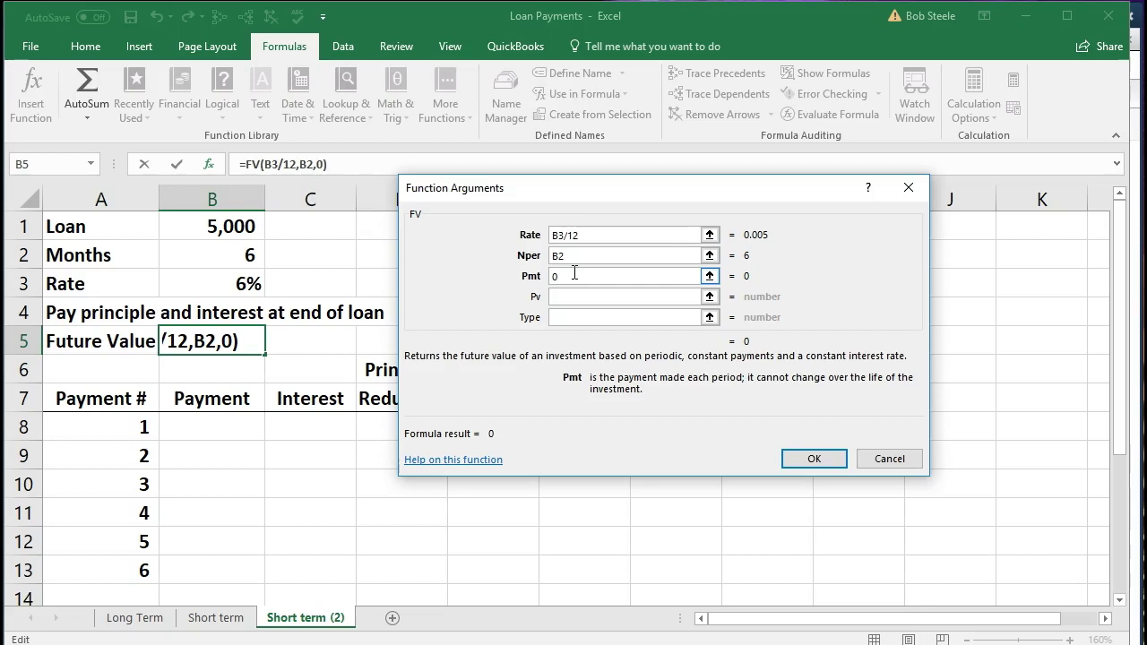
pyautogui.click(577, 296)
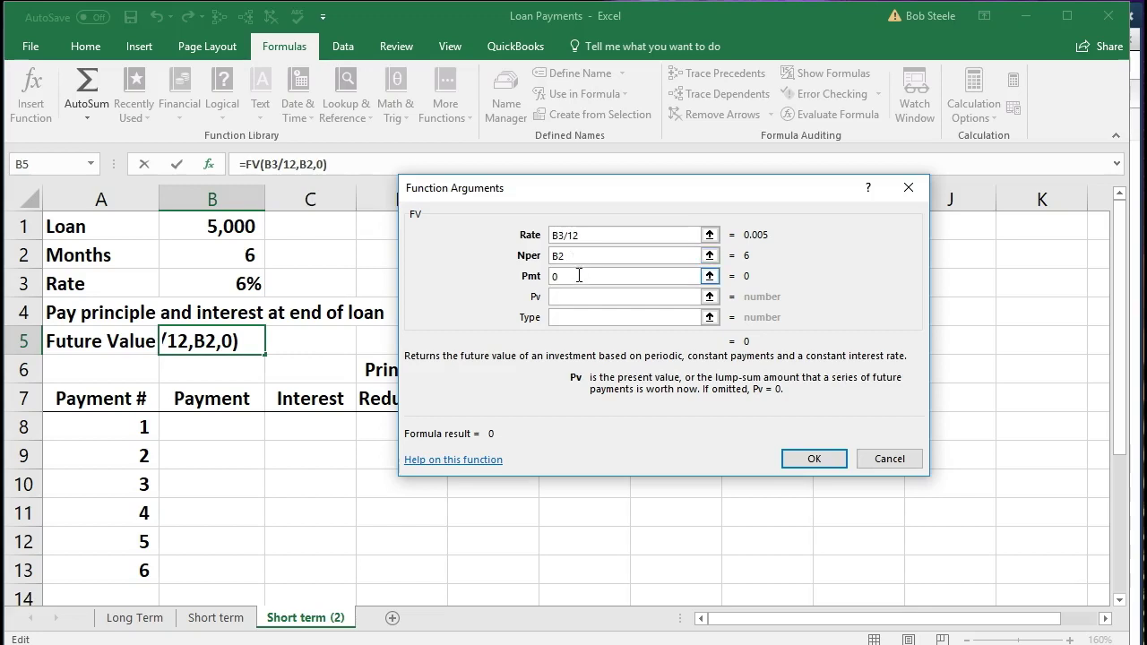
pyautogui.click(231, 227)
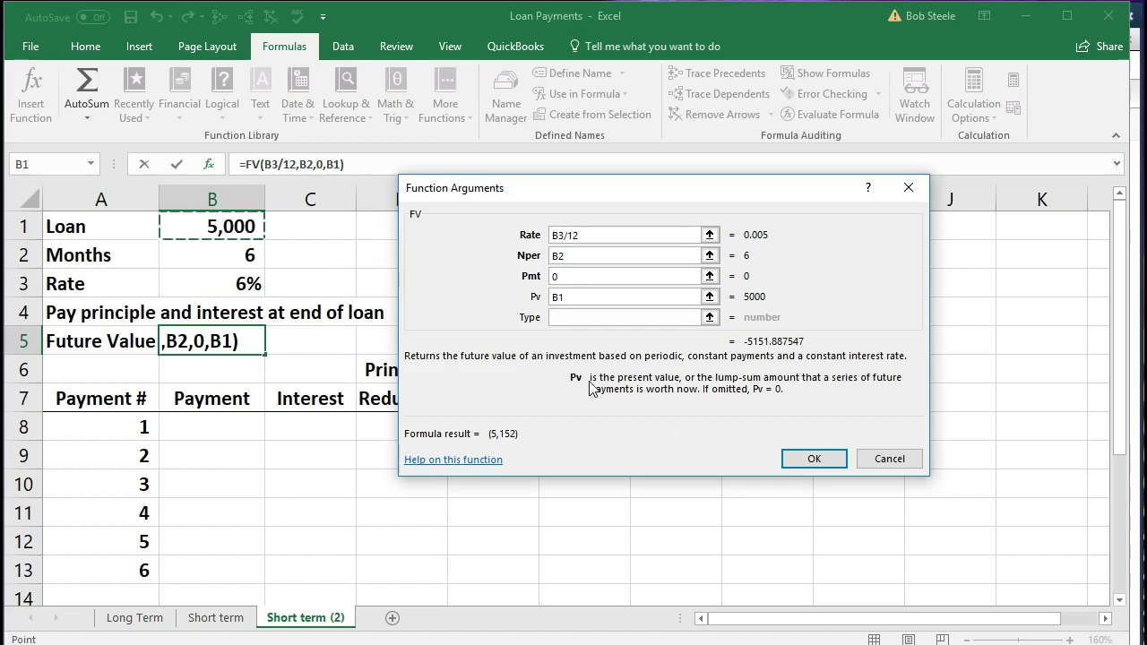
pyautogui.click(811, 459)
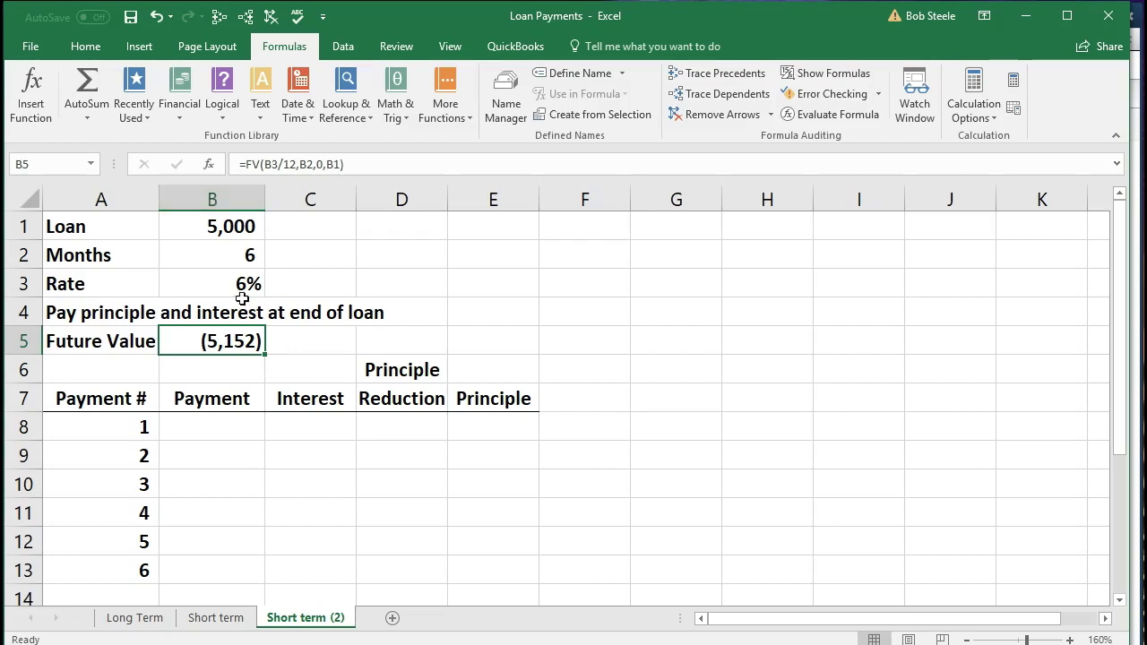
# Reverse the sign of the future value in B5 by changing the formula to =-FV(B3/12,B2,0,B1).
pyautogui.doubleClick(230, 340)
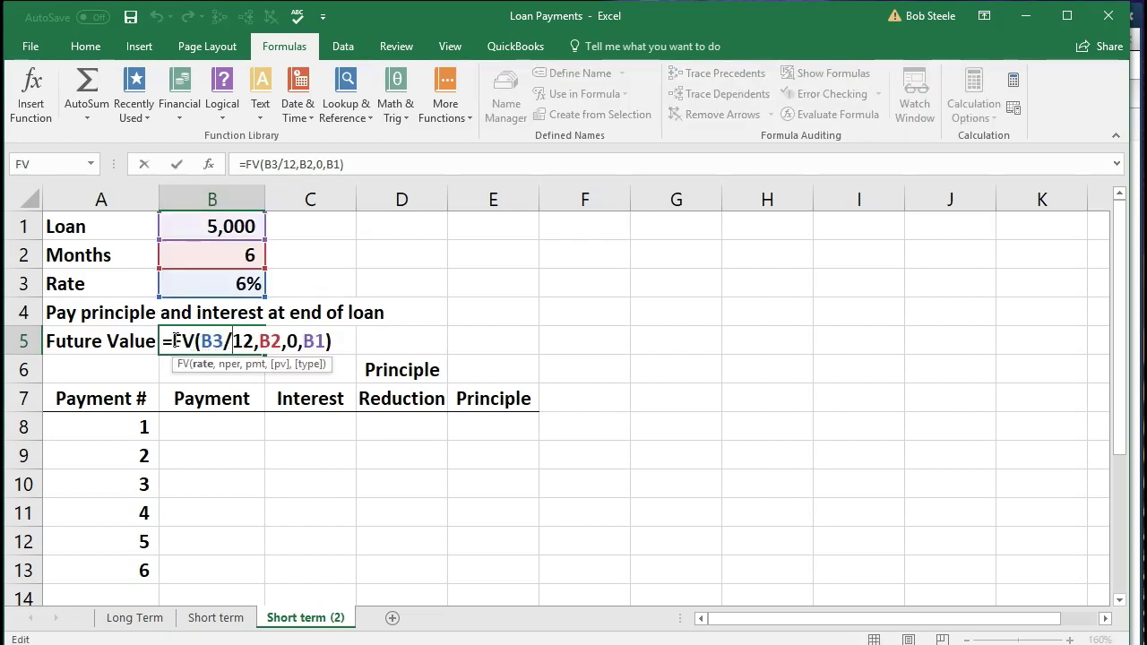
pyautogui.click(172, 342)
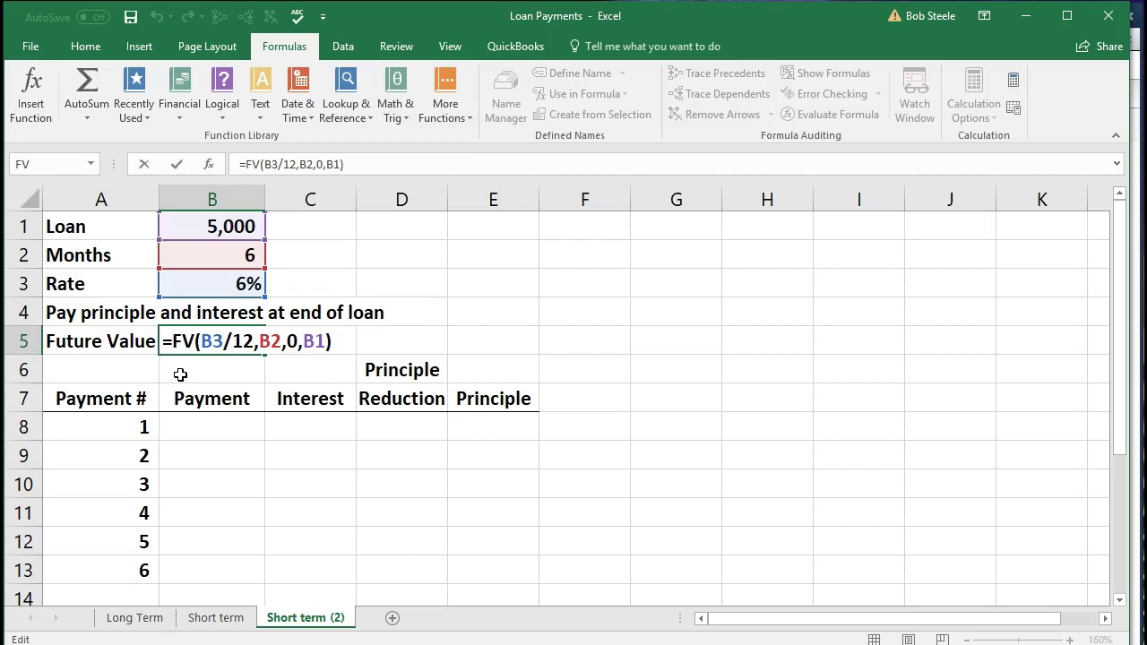
pyautogui.write('-')
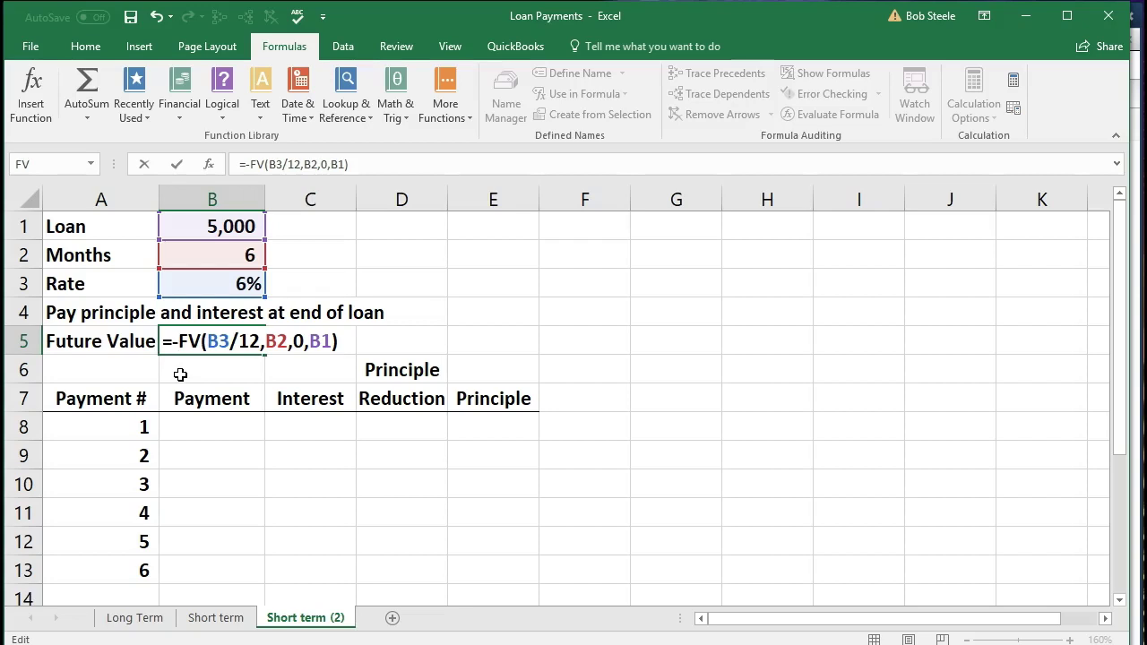
pyautogui.press('Return')
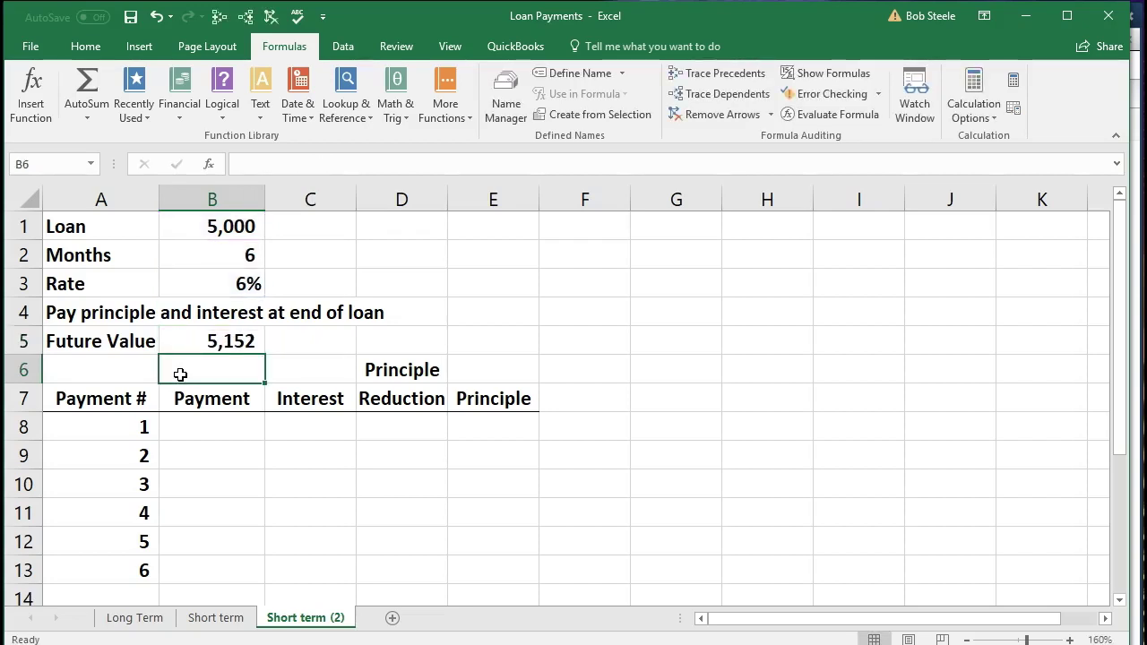
pyautogui.click(188, 340)
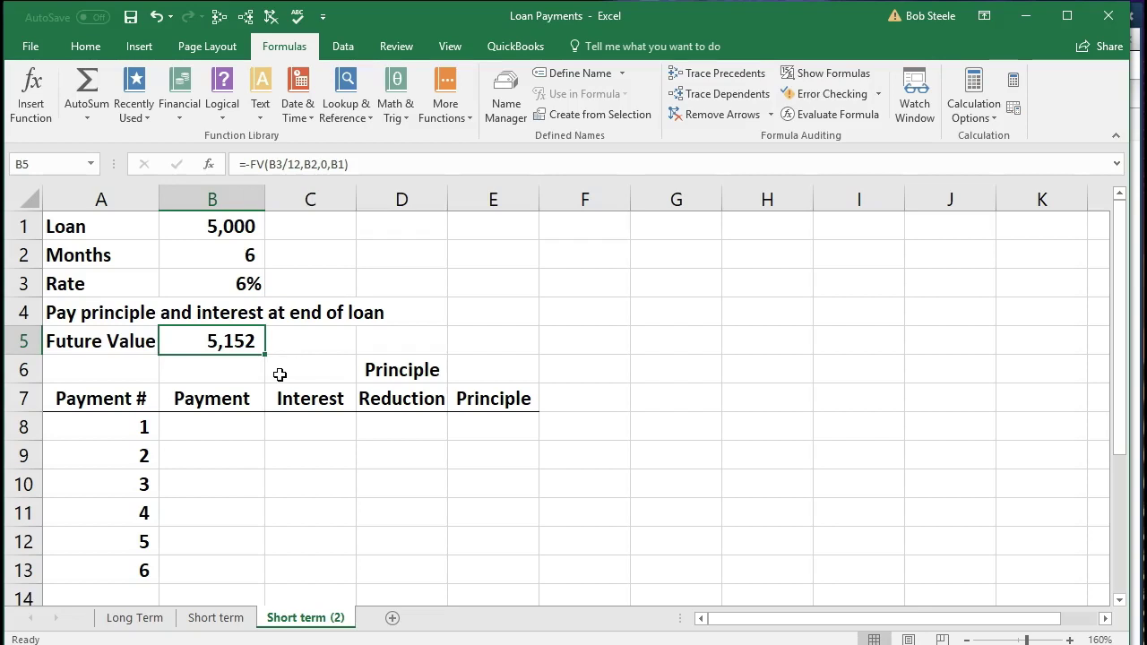
# Enter 0 as the payment for payment 1 in cell B8.
pyautogui.click(244, 419)
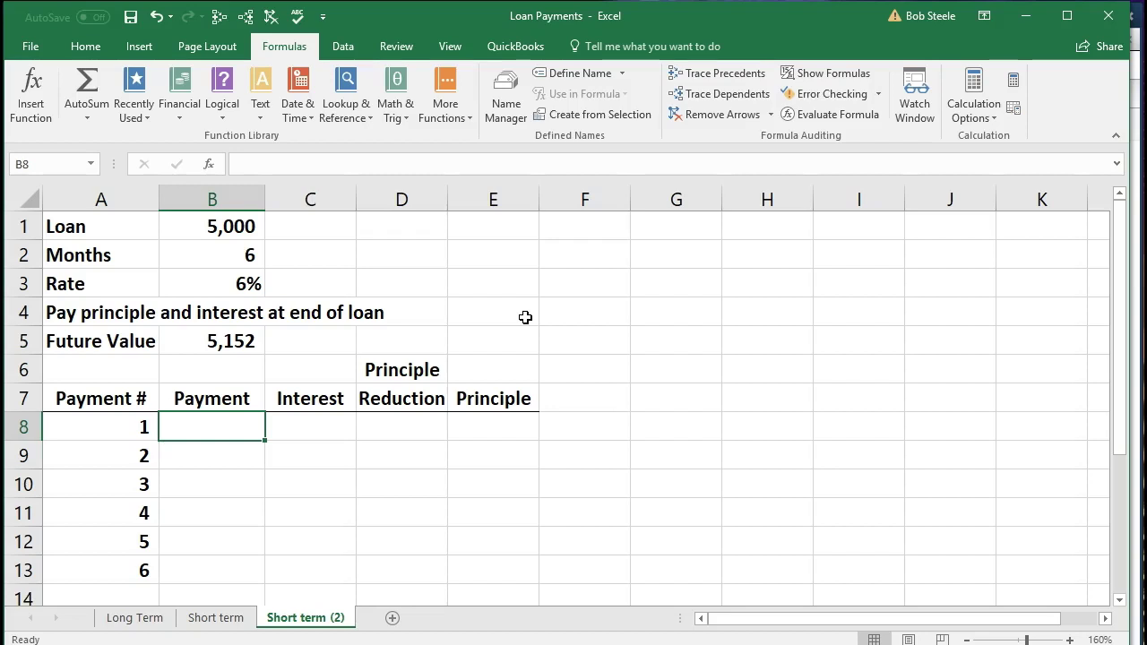
pyautogui.write('0')
pyautogui.press('Tab')
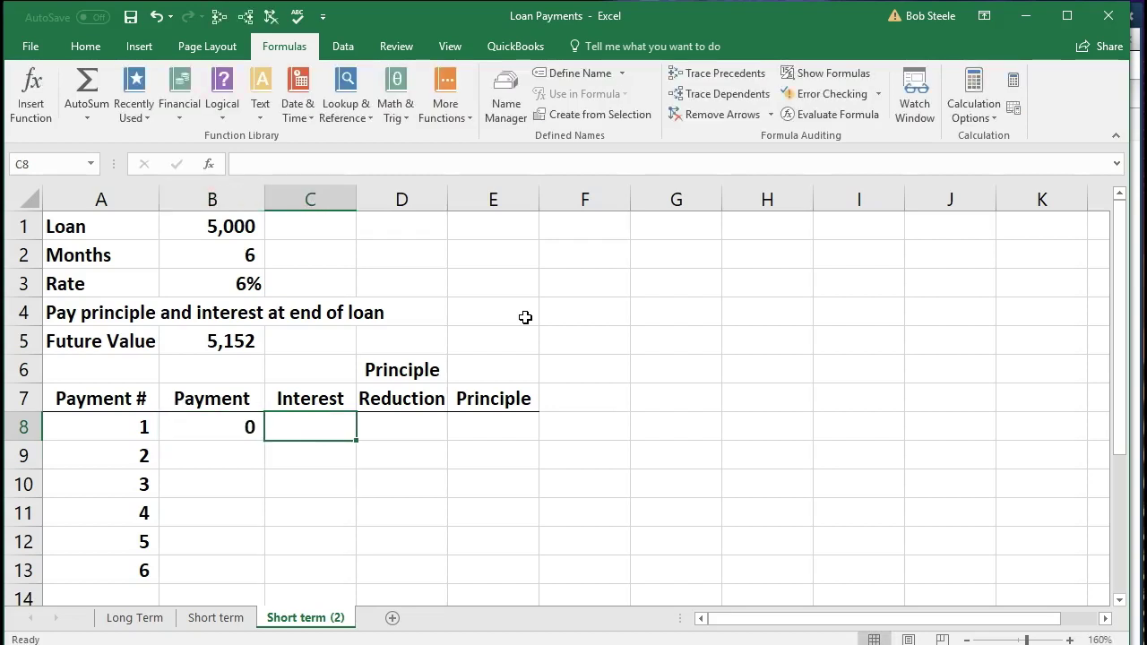
# Calculate the interest for payment 1 in C8 with the formula =B1*B3/12.
pyautogui.write('=')
pyautogui.press('Up')
pyautogui.press('Up')
pyautogui.press('Up')
pyautogui.press('Up')
pyautogui.press('Up')
pyautogui.press('Up')
pyautogui.press('Up')
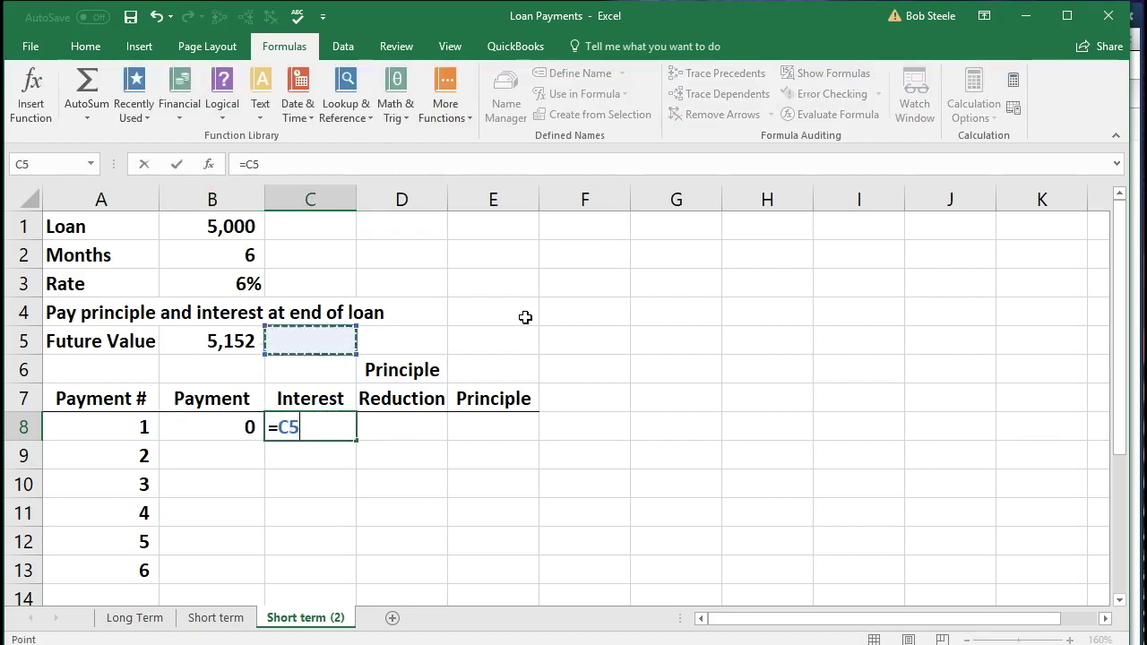
pyautogui.press('Left')
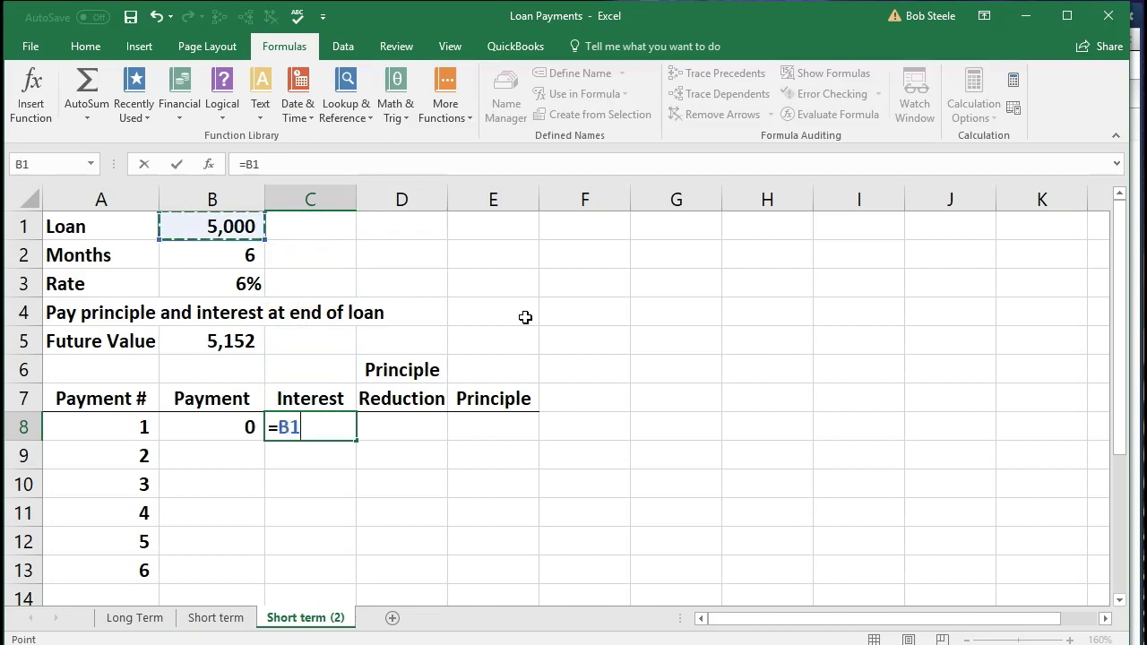
pyautogui.write('*')
pyautogui.press('Up')
pyautogui.press('Up')
pyautogui.press('Up')
pyautogui.press('Up')
pyautogui.press('Up')
pyautogui.press('Left')
pyautogui.write('/12')
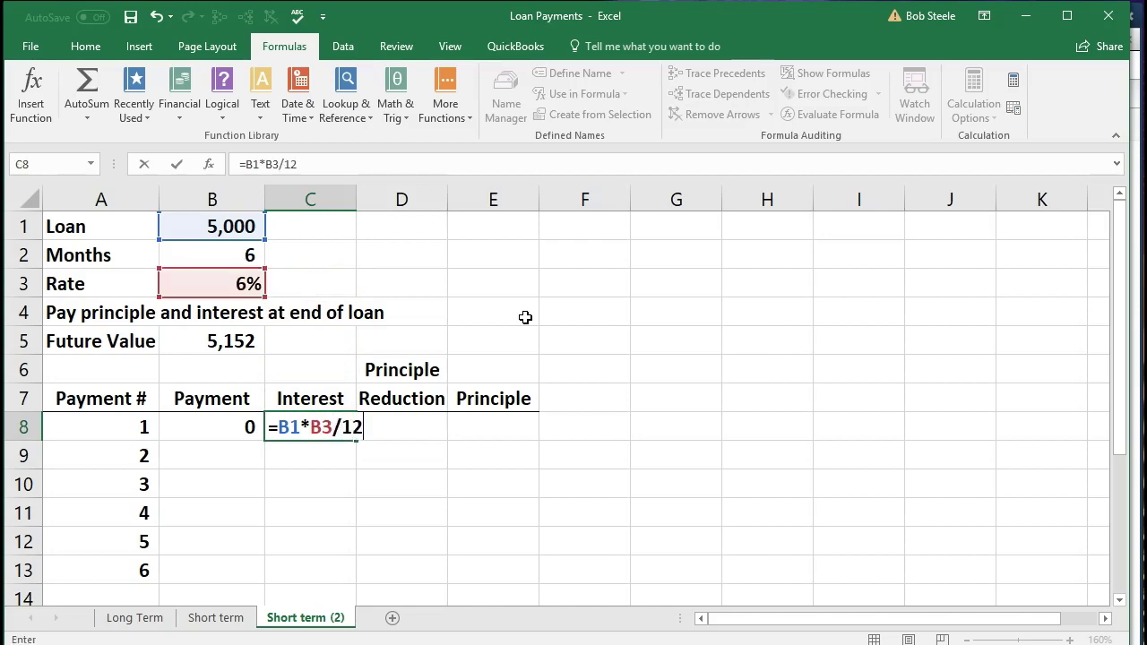
pyautogui.press('Return')
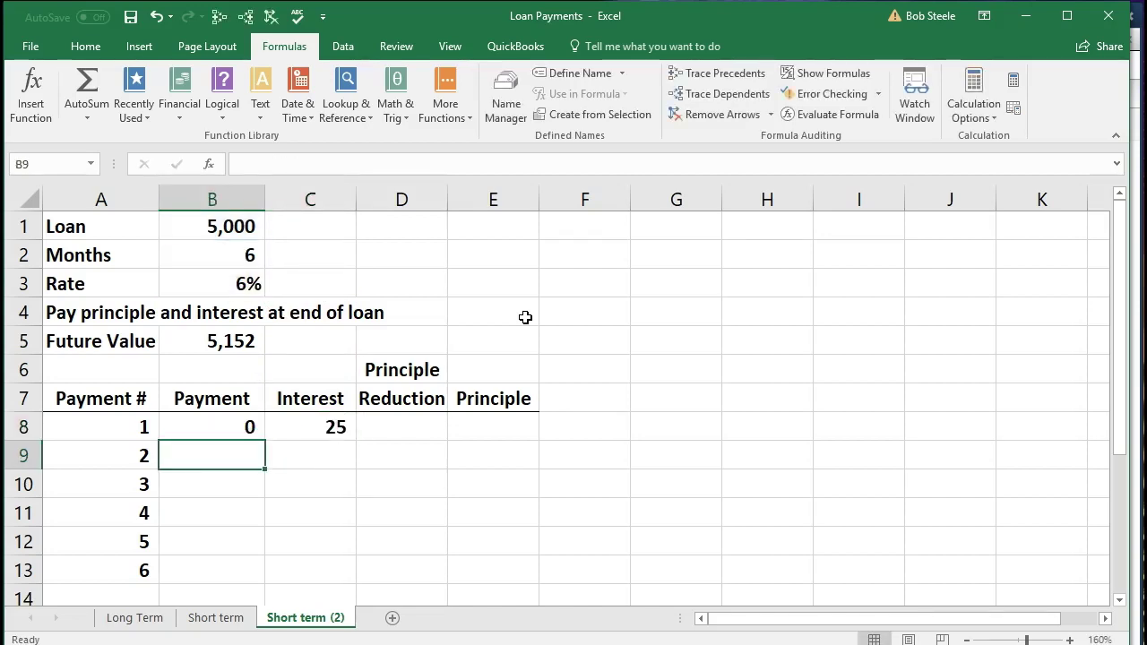
# Calculate the principle reduction for payment 1 in D8 with the formula -B8-C8.
pyautogui.press('Right')
pyautogui.press('Up')
pyautogui.press('Right')
pyautogui.press('Left')
pyautogui.press('Right')
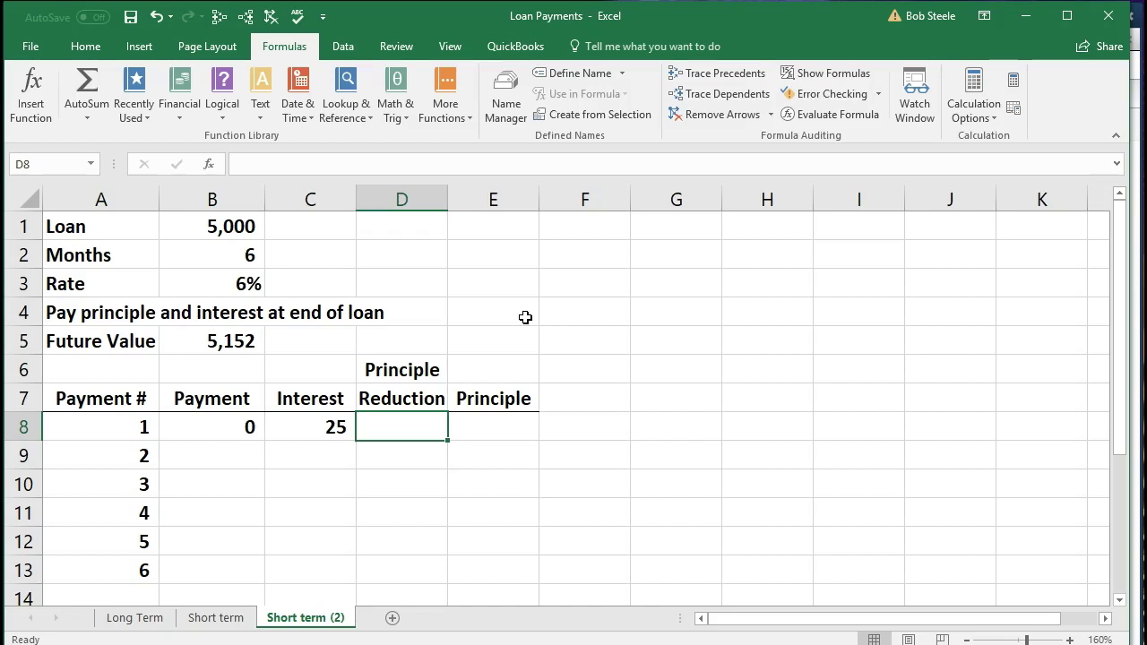
pyautogui.write('-')
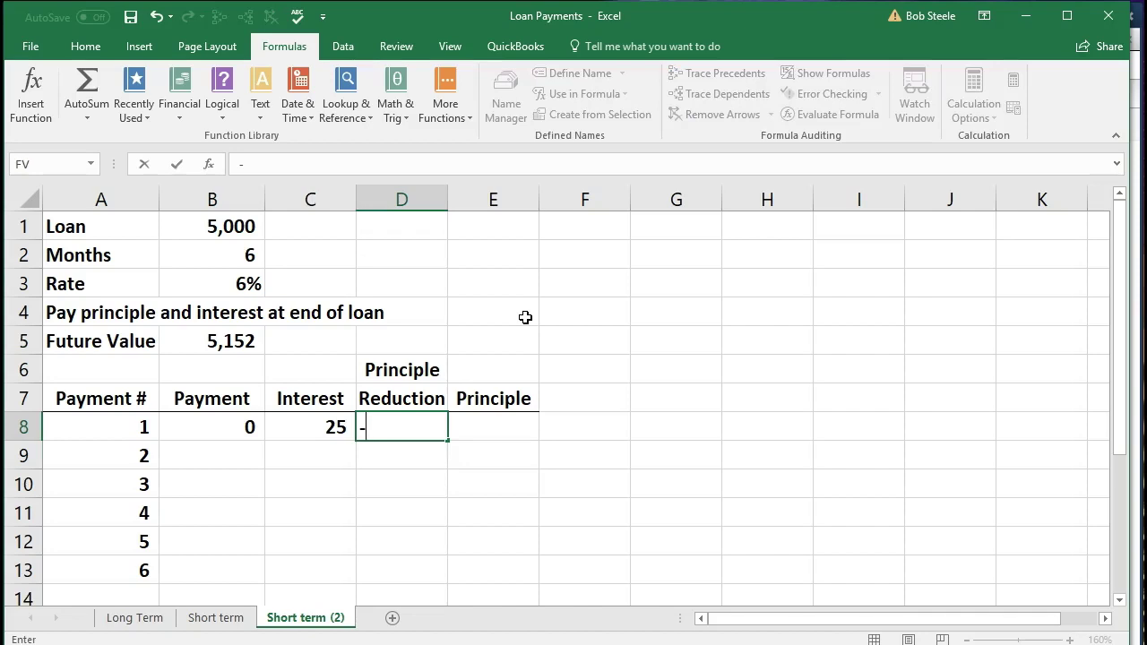
pyautogui.press('Left')
pyautogui.press('Left')
pyautogui.write('-')
pyautogui.press('Left')
pyautogui.press('Tab')
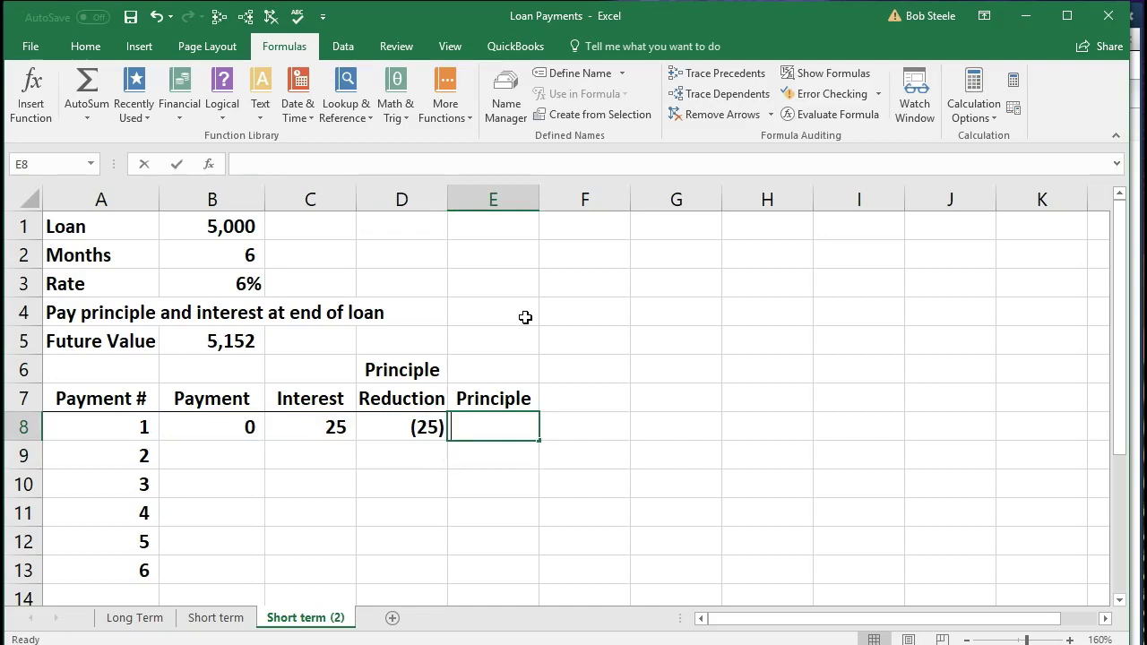
# Calculate the principle balance after payment 1 in E8 with the formula +B1-D8.
pyautogui.write('+')
pyautogui.press('Up')
pyautogui.press('Up')
pyautogui.press('Up')
pyautogui.press('Up')
pyautogui.press('Up')
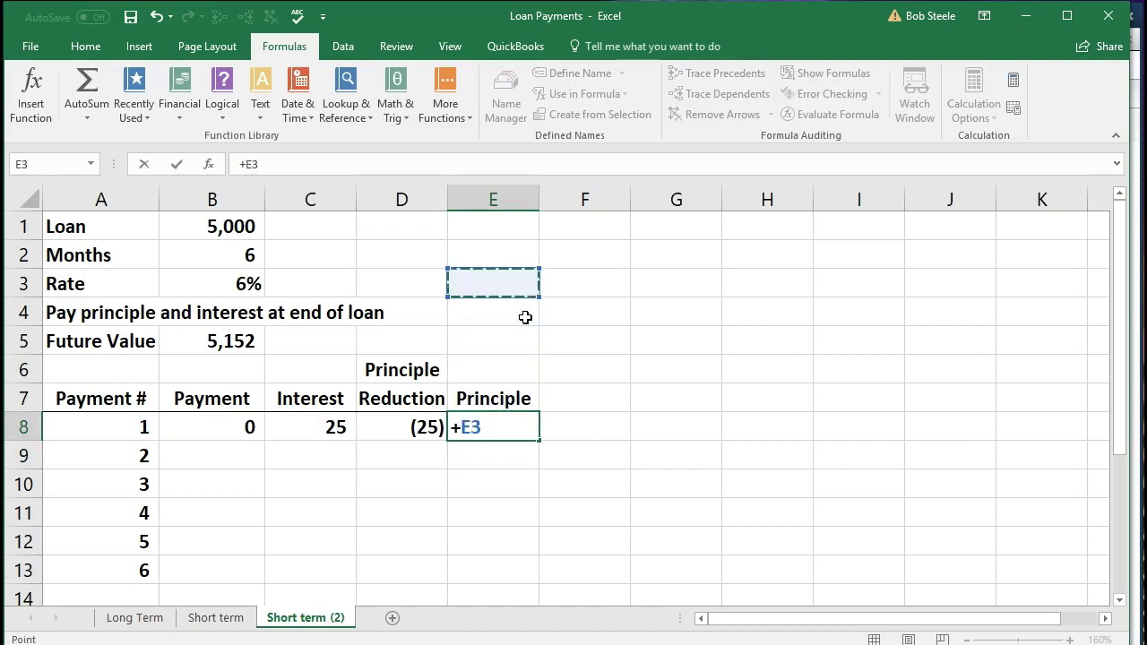
pyautogui.press('Up')
pyautogui.press('Up')
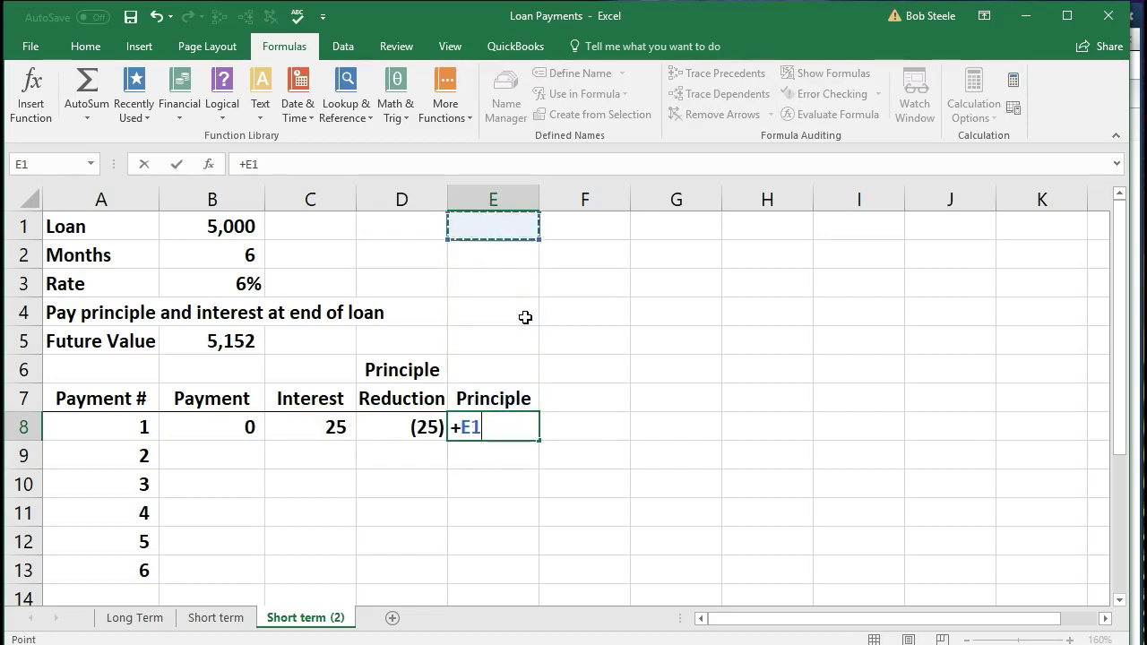
pyautogui.press('Left')
pyautogui.press('Left')
pyautogui.press('Left')
pyautogui.write('-')
pyautogui.press('Left')
pyautogui.press('Return')
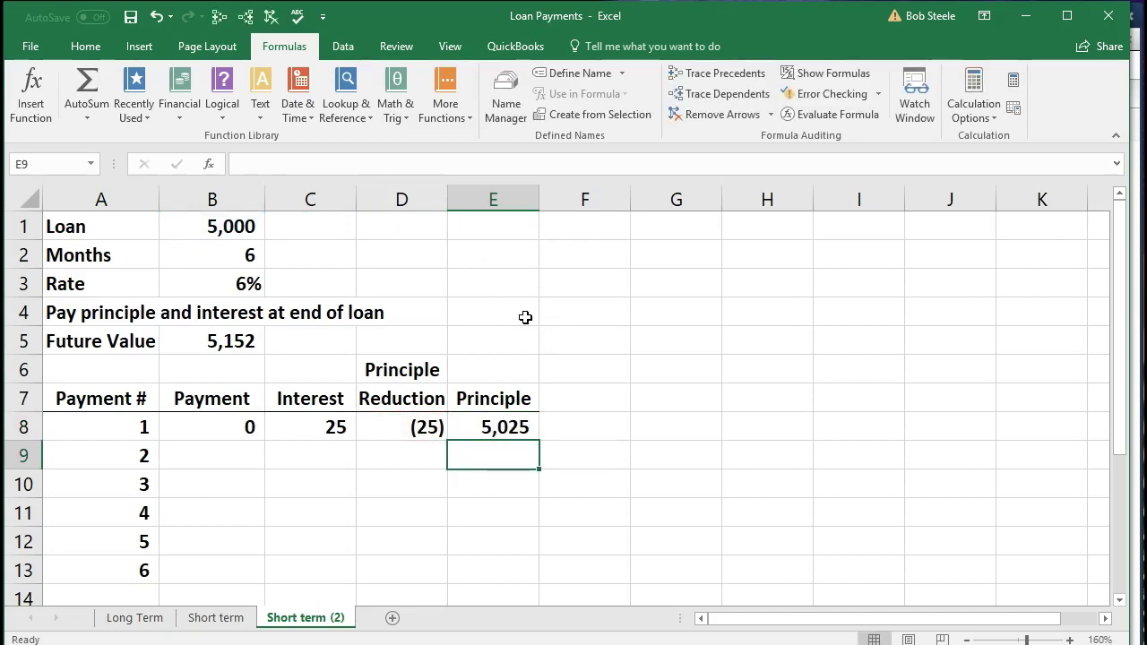
# Set the payment for payment 2 in B9 to reference the payment above it in B8.
pyautogui.press('Left')
pyautogui.press('Left')
pyautogui.press('Left')
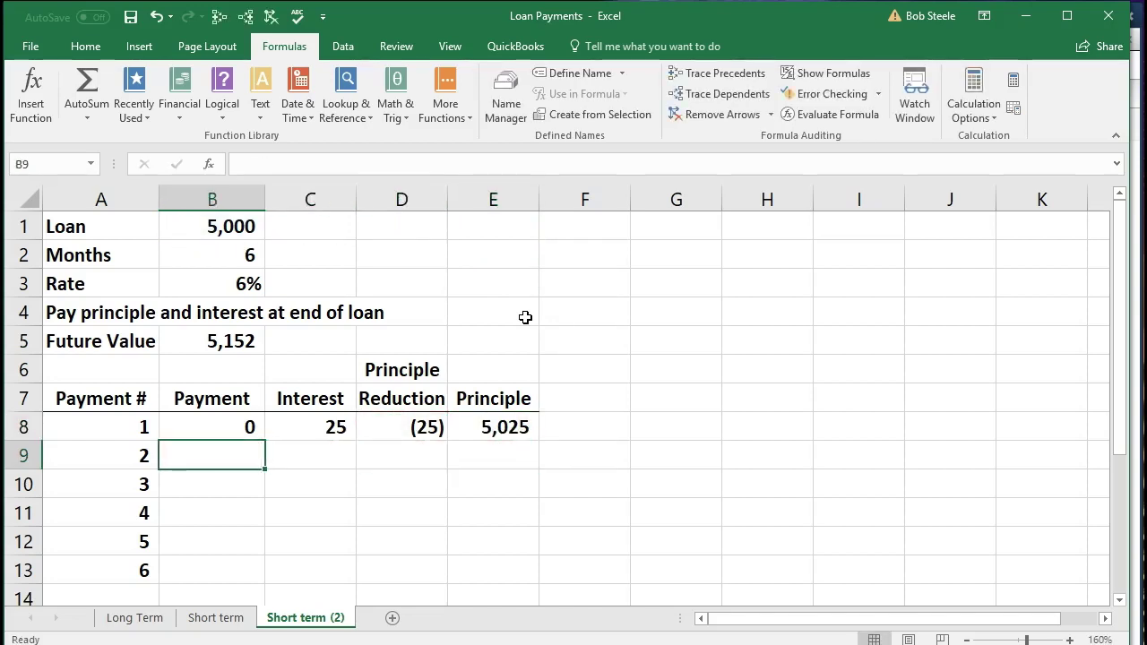
pyautogui.write('+')
pyautogui.press('Up')
pyautogui.press('Tab')
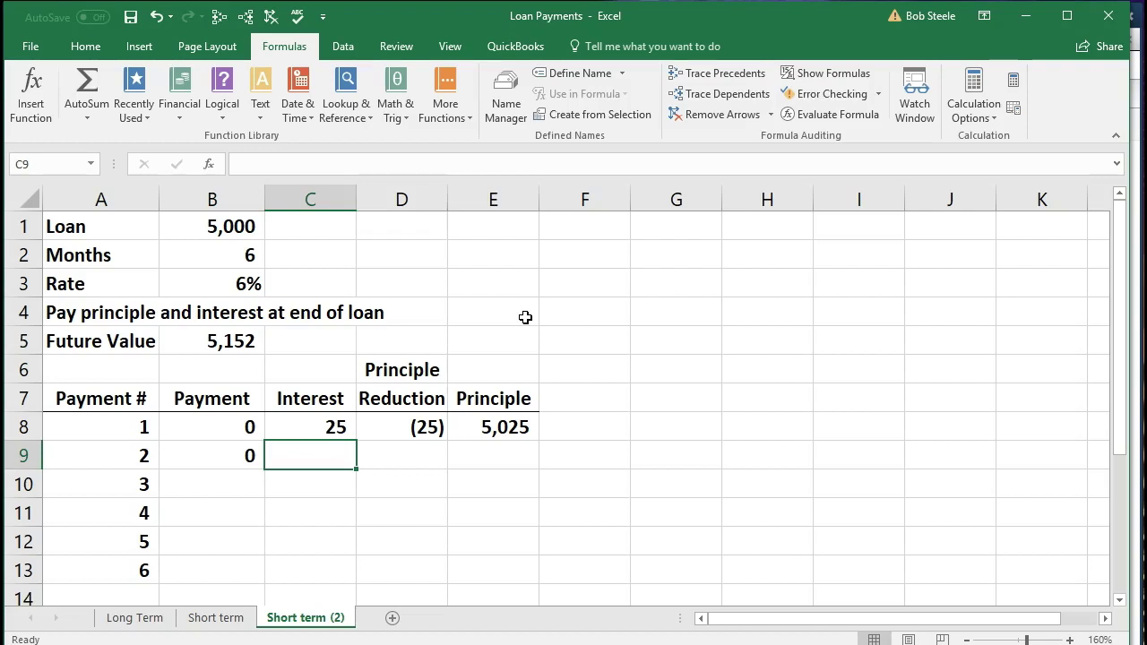
# Calculate the interest for payment 2 in C9 with the formula =E8*B3/12.
pyautogui.write('=')
pyautogui.press('Right')
pyautogui.press('Right')
pyautogui.press('Up')
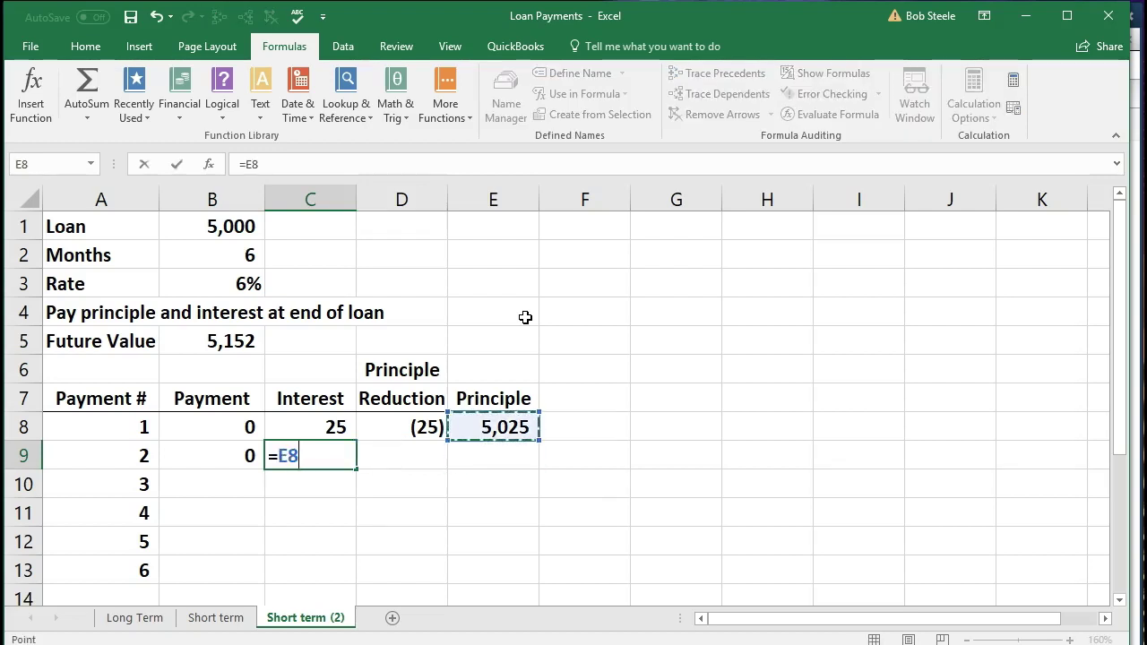
pyautogui.write('*')
pyautogui.press('Up')
pyautogui.press('Up')
pyautogui.press('Up')
pyautogui.press('Up')
pyautogui.press('Up')
pyautogui.press('Up')
pyautogui.press('Left')
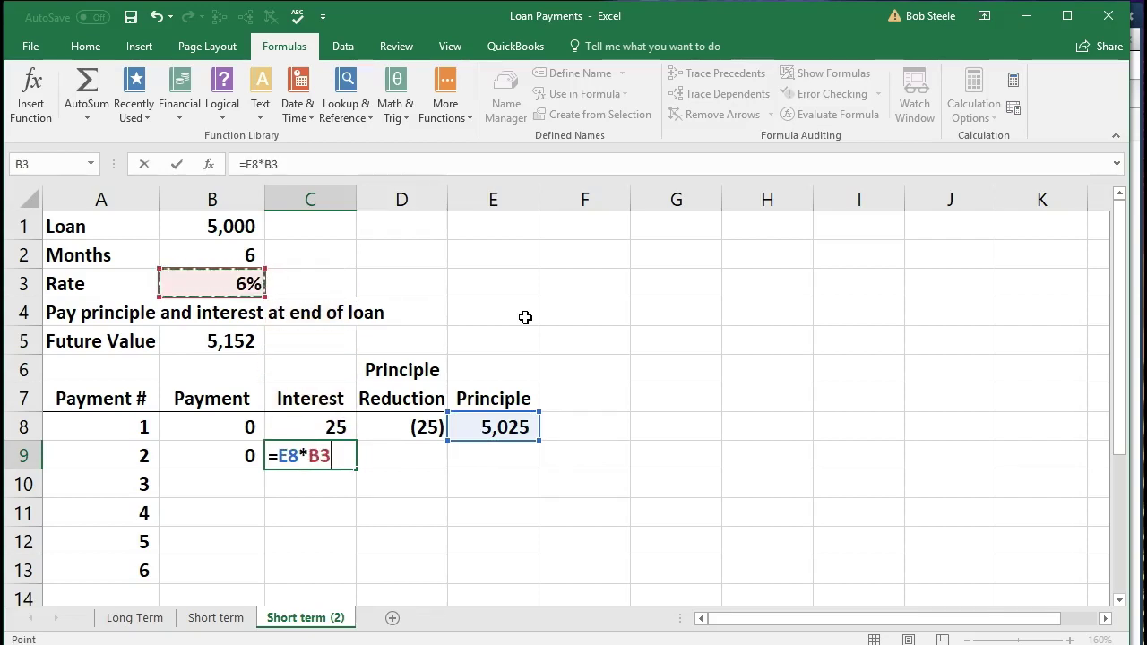
pyautogui.write('/12')
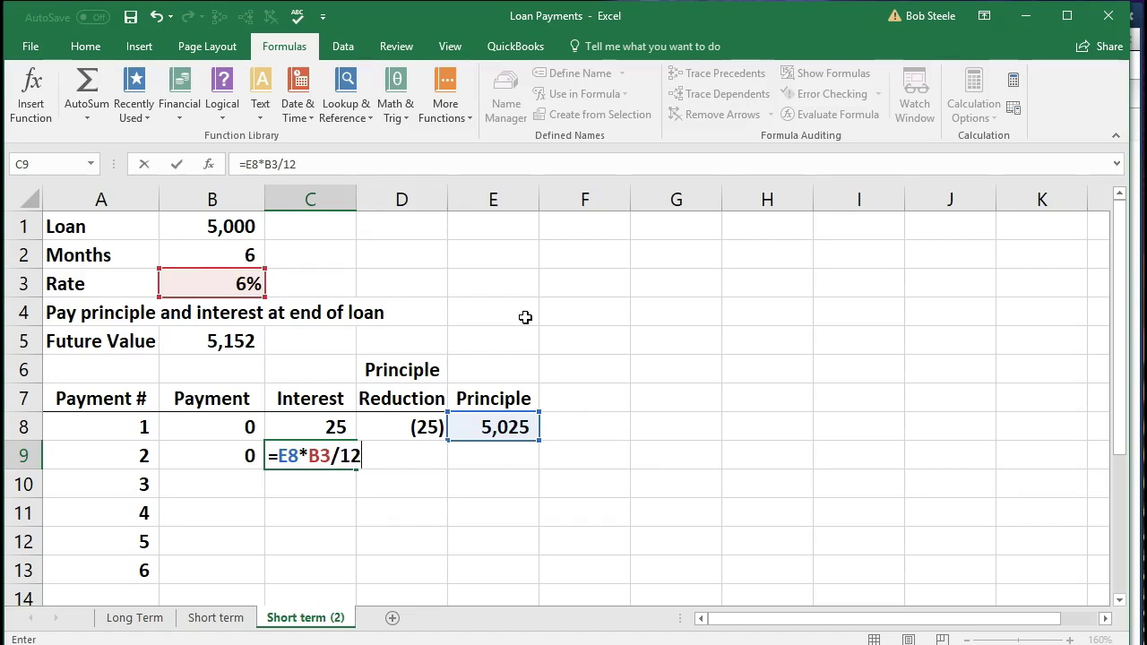
pyautogui.press('Return')
# Calculate the principle reduction for payment 2 in D9 with the formula +B9-C9.
pyautogui.press('Right')
pyautogui.press('Right')
pyautogui.press('Up')
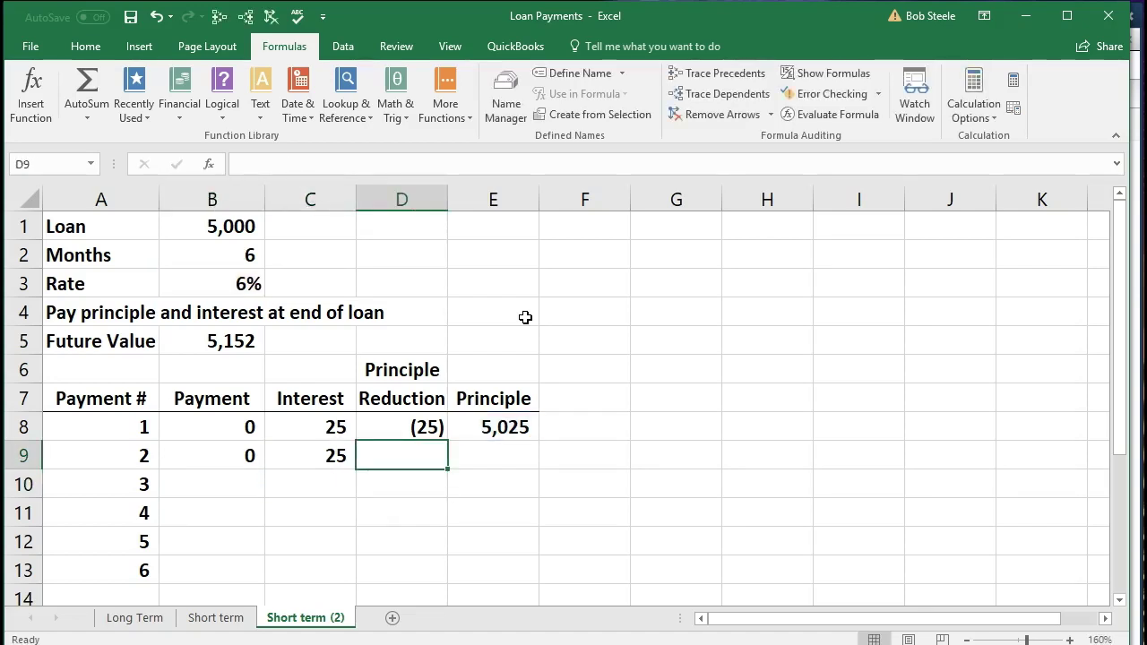
pyautogui.write('+')
pyautogui.press('Left')
pyautogui.press('Left')
pyautogui.write('-')
pyautogui.press('Left')
pyautogui.press('Return')
# Try calculating the principle balance after payment 2 in E9 with the formula +E8+D9.
pyautogui.press('Up')
pyautogui.press('Right')
pyautogui.write('+')
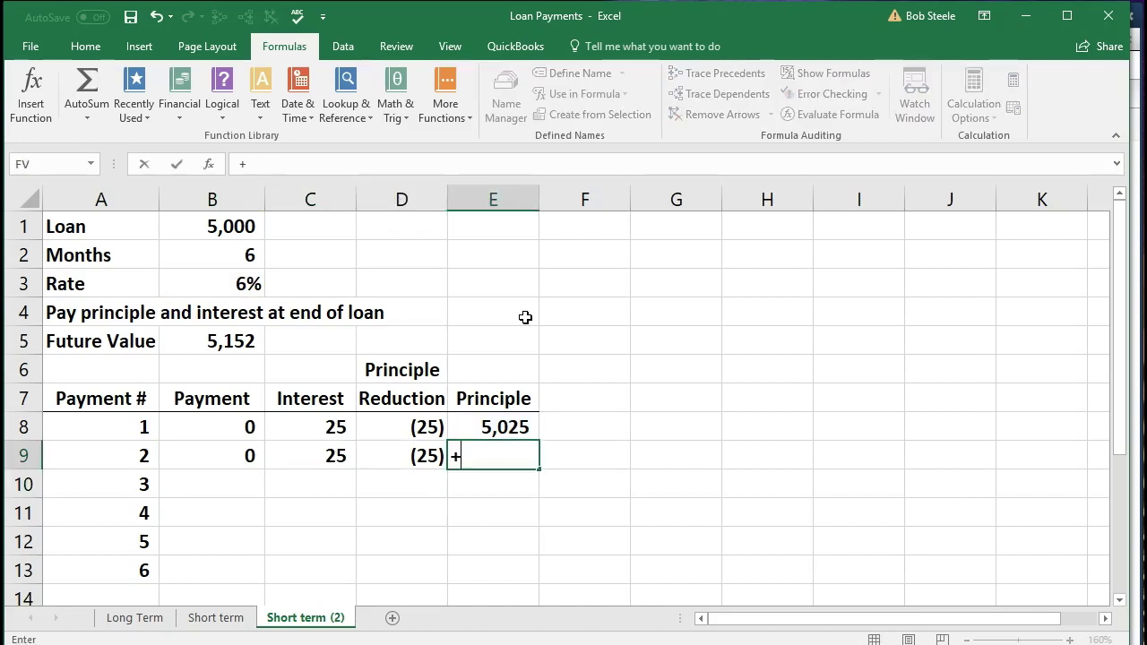
pyautogui.press('Up')
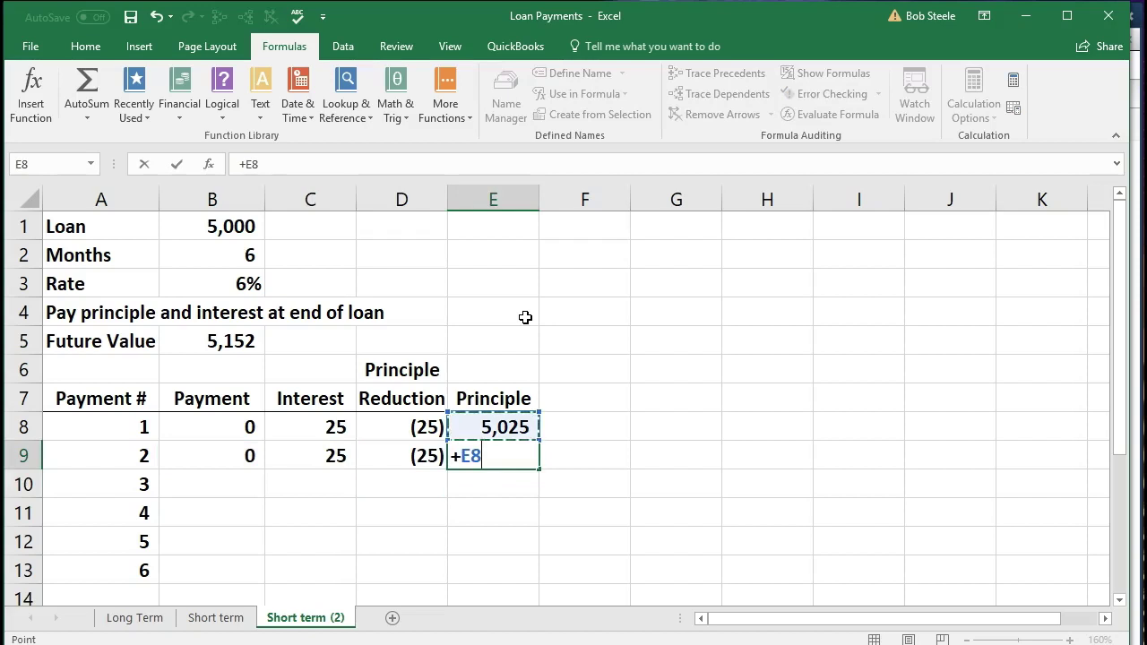
pyautogui.write('+')
pyautogui.press('Left')
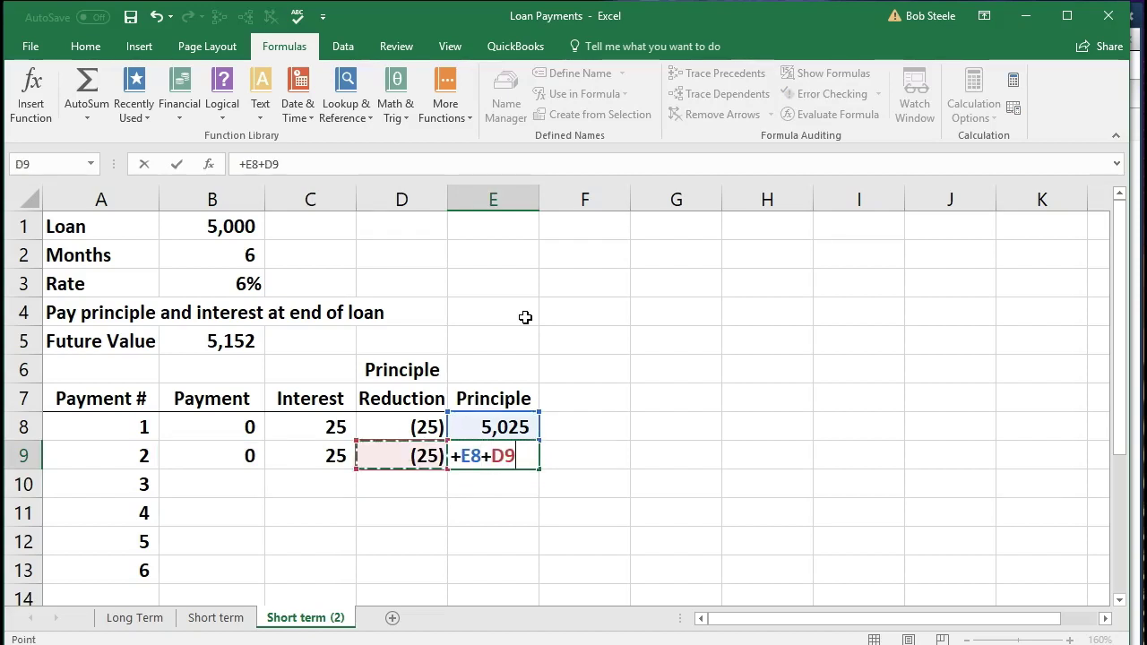
pyautogui.press('Return')
# Calculate the principle balance after payment 2 in E9 with the formula +E8-D9.
pyautogui.press('Up')
pyautogui.write('+')
pyautogui.press('Up')
pyautogui.write('-')
pyautogui.press('Left')
pyautogui.press('Return')
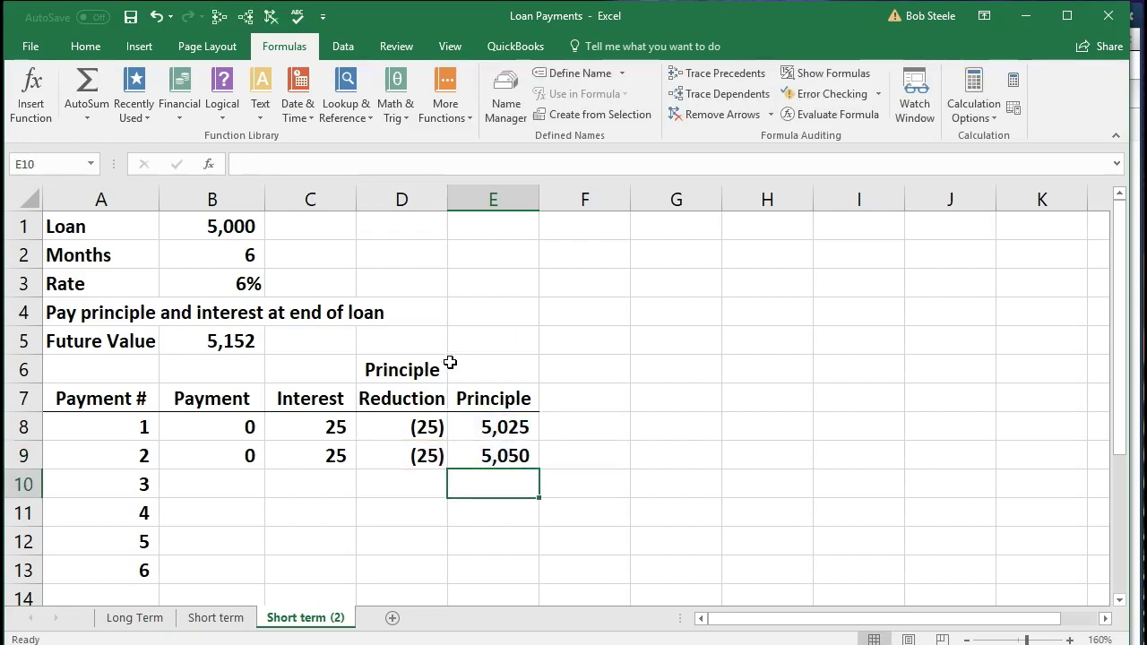
# Try filling the payment 2 formulas in B9:E9 down through row 13, and undo the fill.
pyautogui.moveTo(248, 461); pyautogui.dragTo(527, 576)
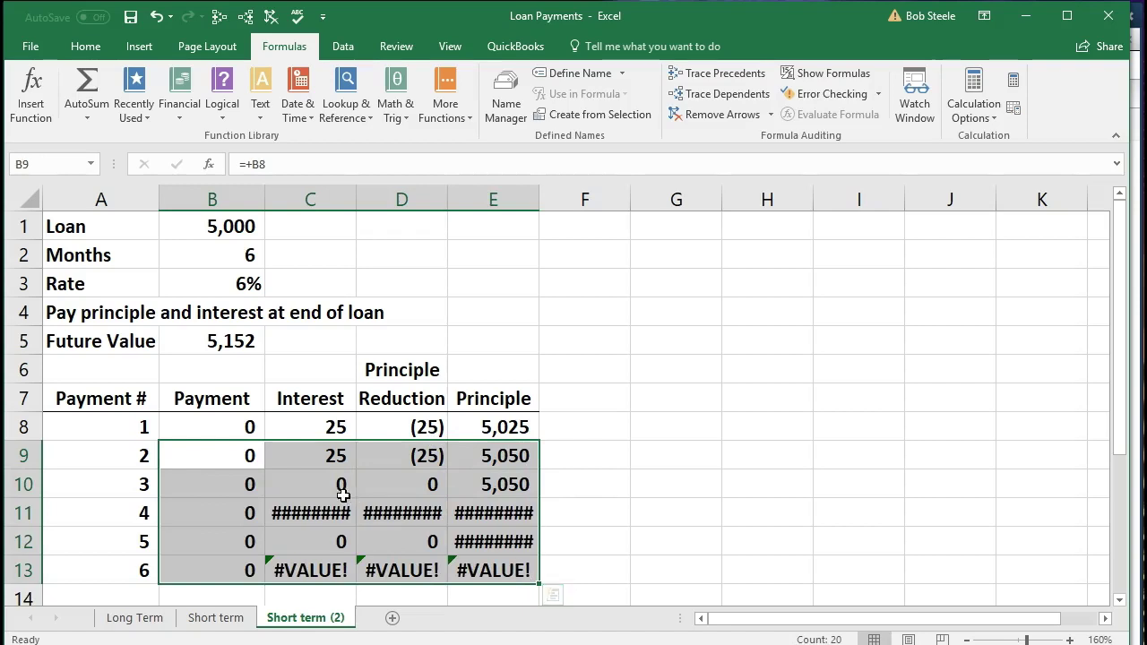
pyautogui.click(157, 23)
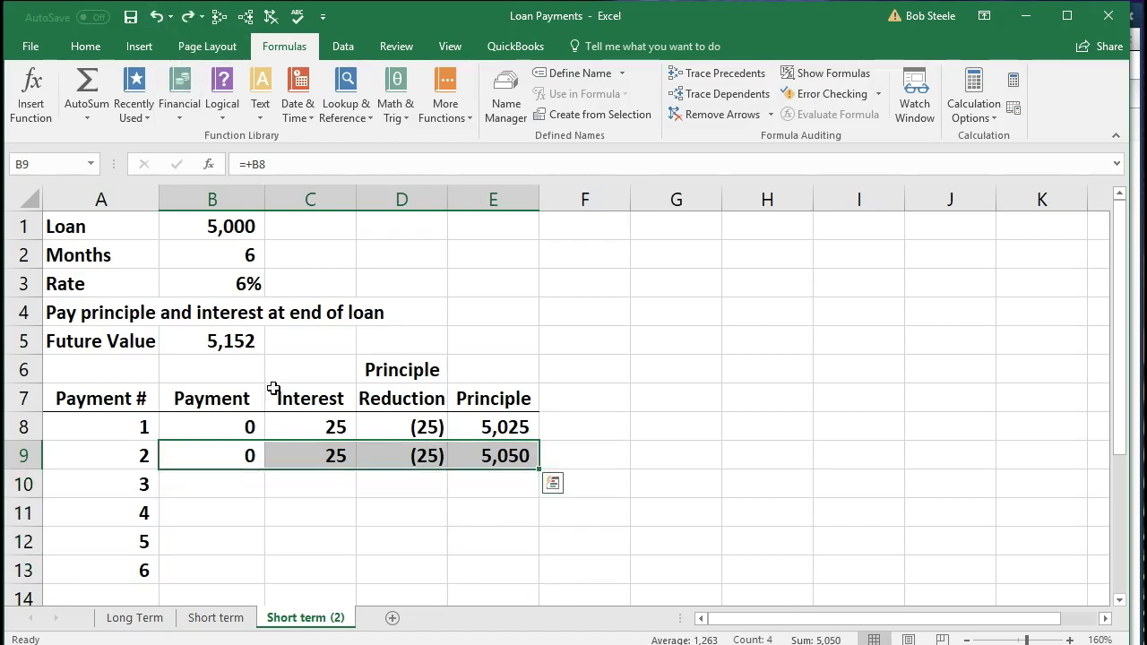
# Make the rate reference absolute in the payment 2 interest formula in C9, giving =E8*$B$3/12.
pyautogui.doubleClick(302, 456)
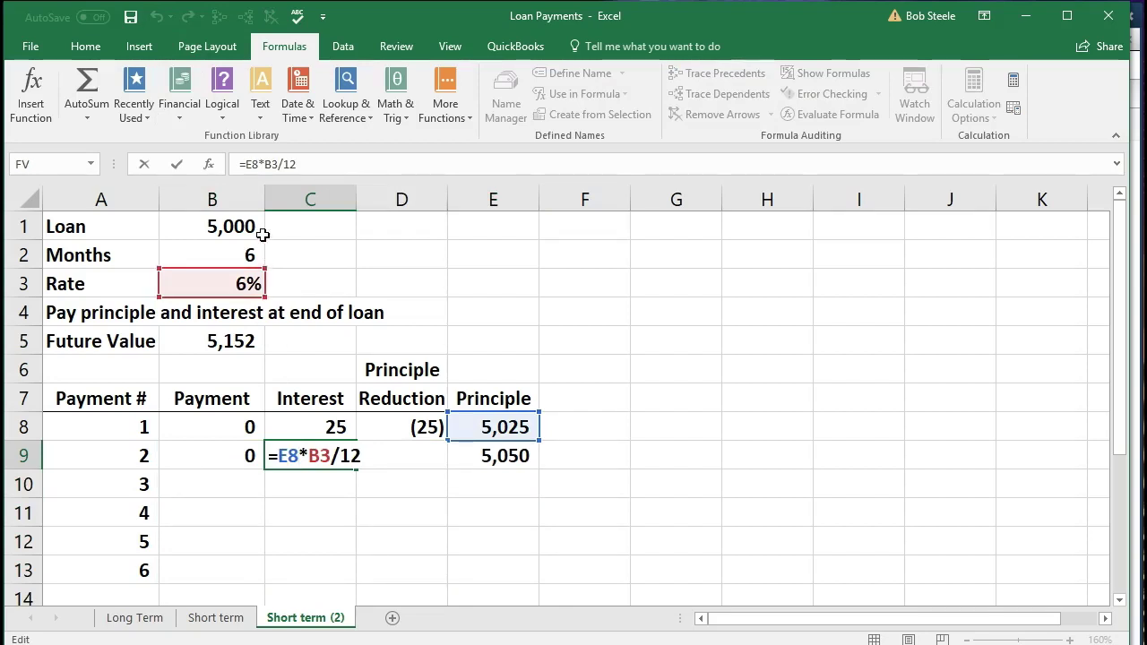
pyautogui.click(276, 168)
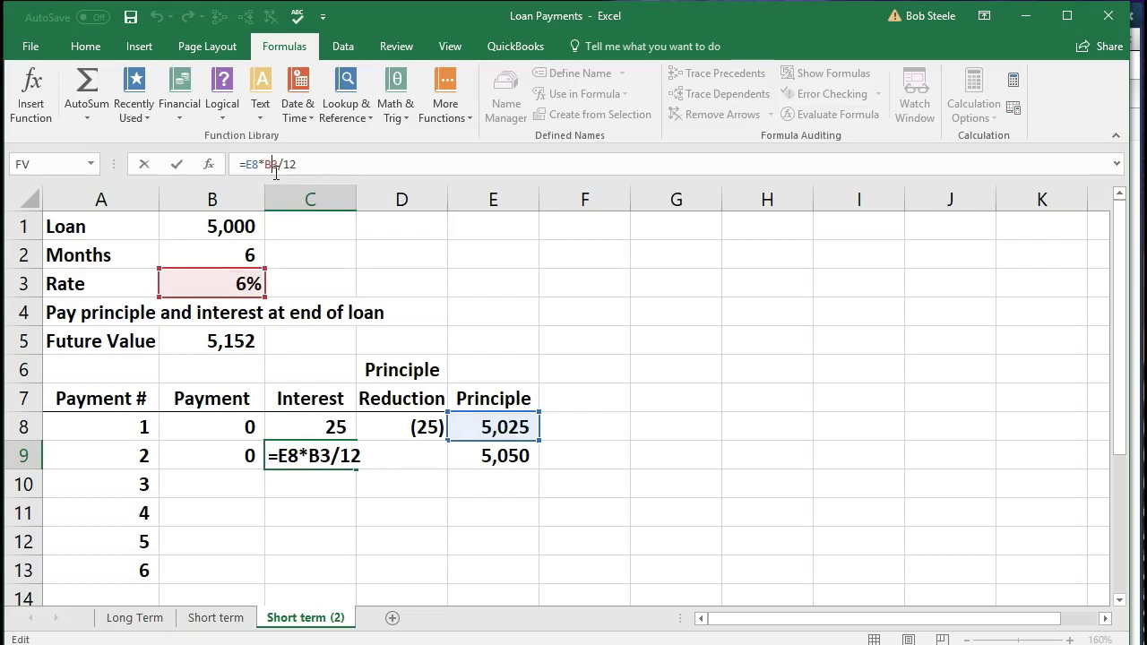
pyautogui.press('F4')
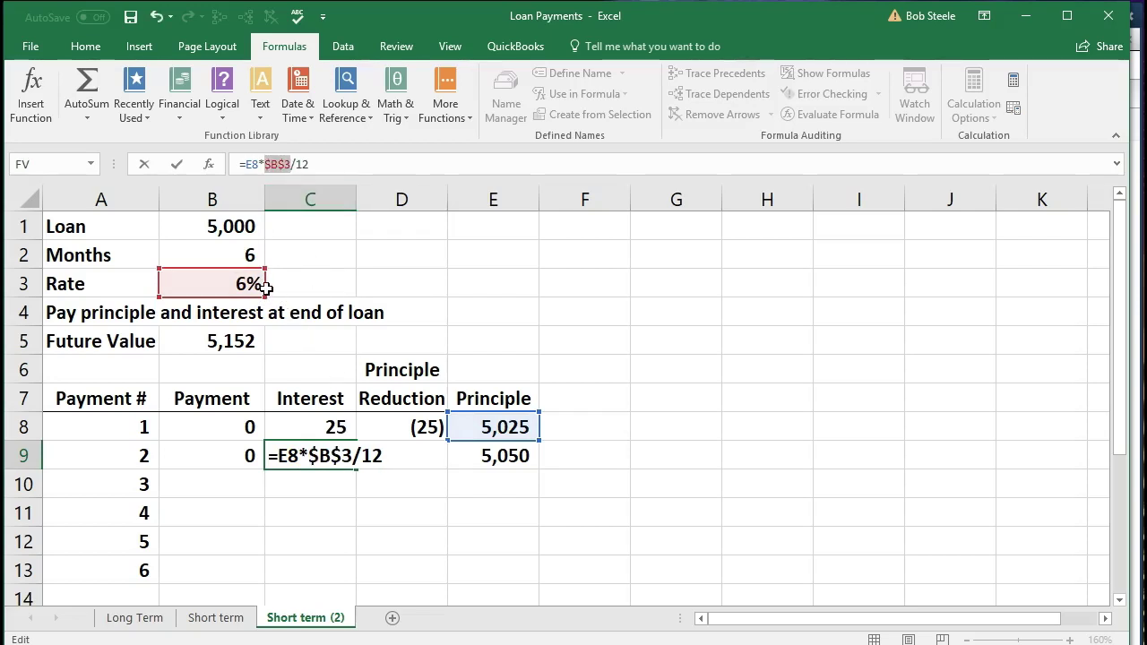
pyautogui.press('Return')
# Fill the payment 2 formulas in B9:E9 down through row 13 for payments 3 to 6.
pyautogui.click(226, 454)
pyautogui.moveTo(297, 453); pyautogui.dragTo(536, 585)
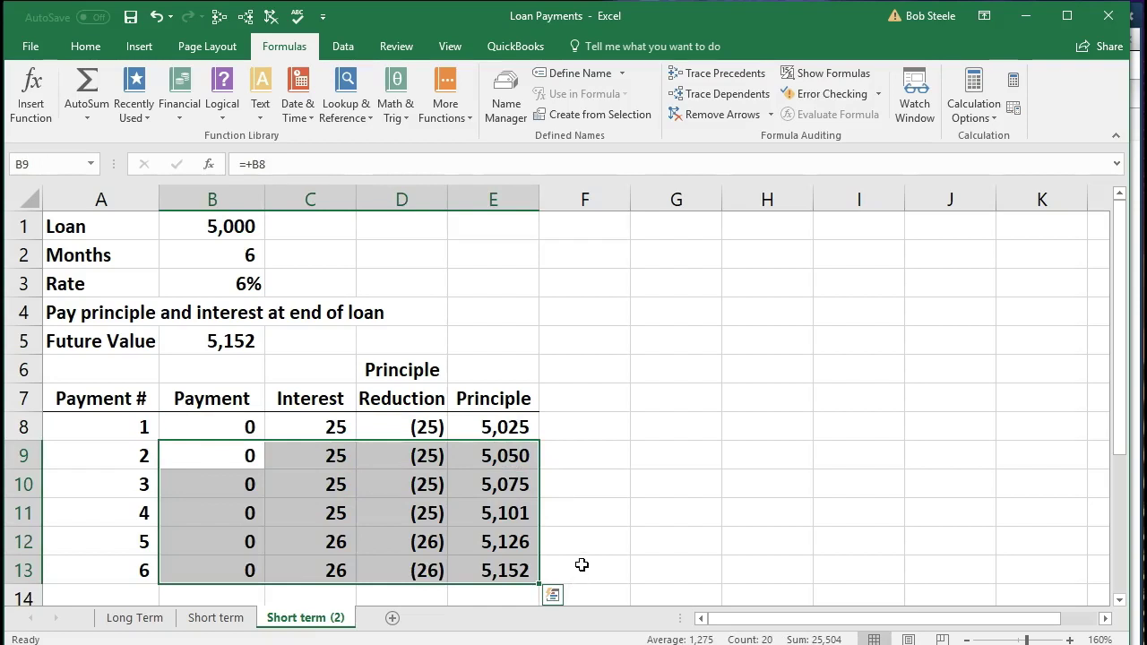
pyautogui.click(587, 562)
# Compare the final principle balance in E13 with the future value in B5 and the loan amount in B1.
pyautogui.click(520, 565)
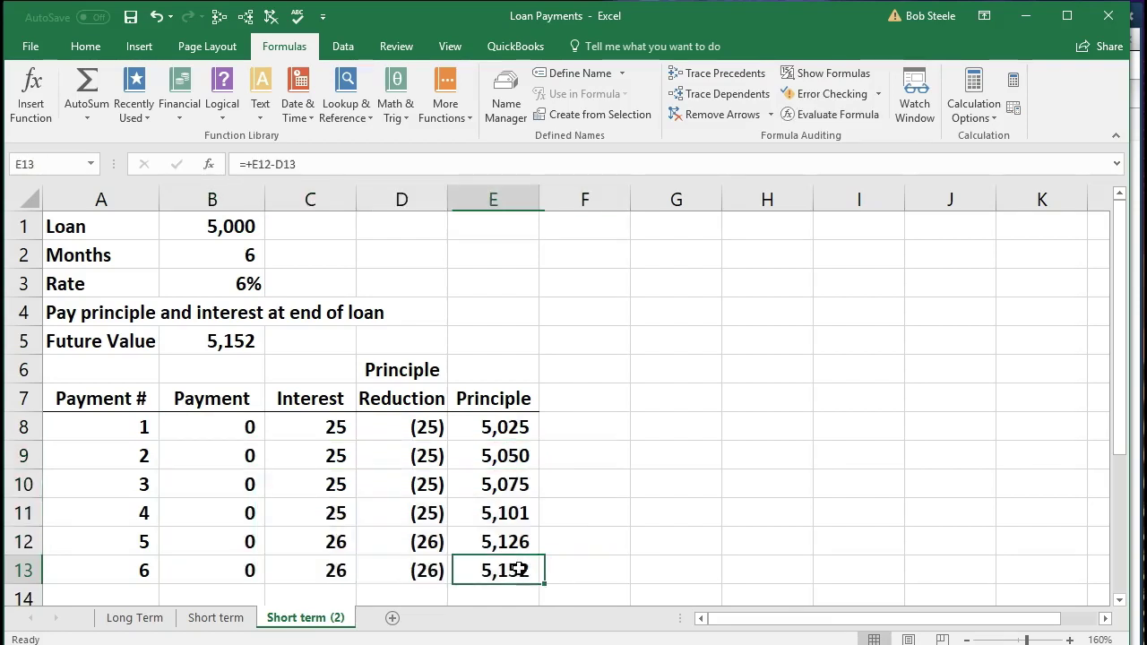
pyautogui.click(242, 346)
pyautogui.click(510, 568)
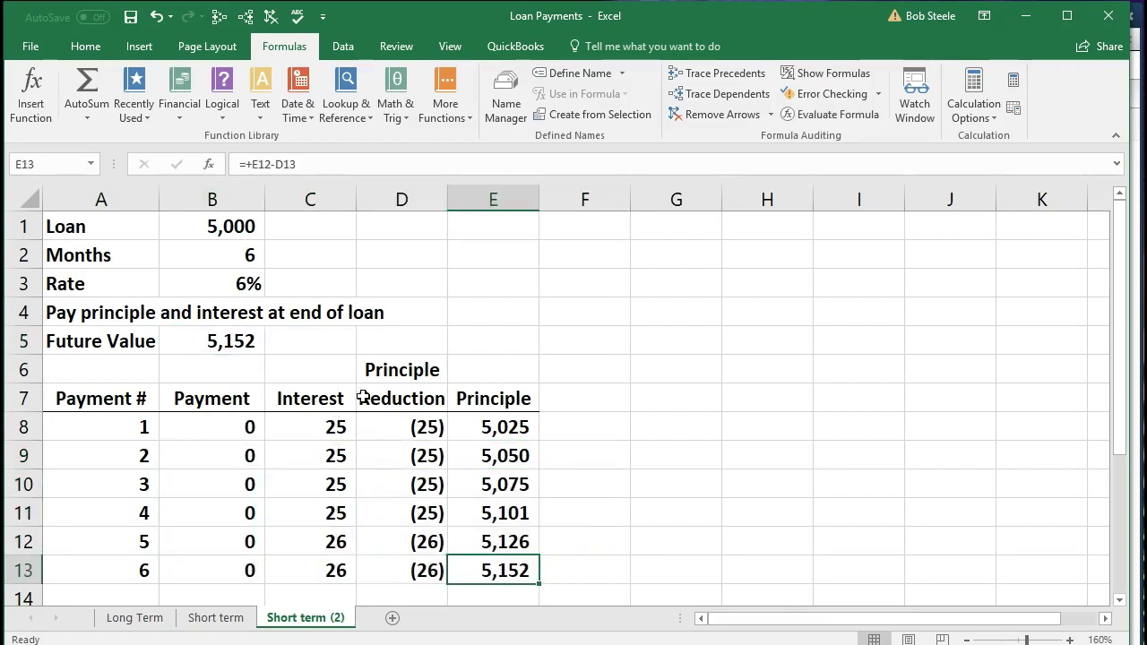
pyautogui.click(250, 346)
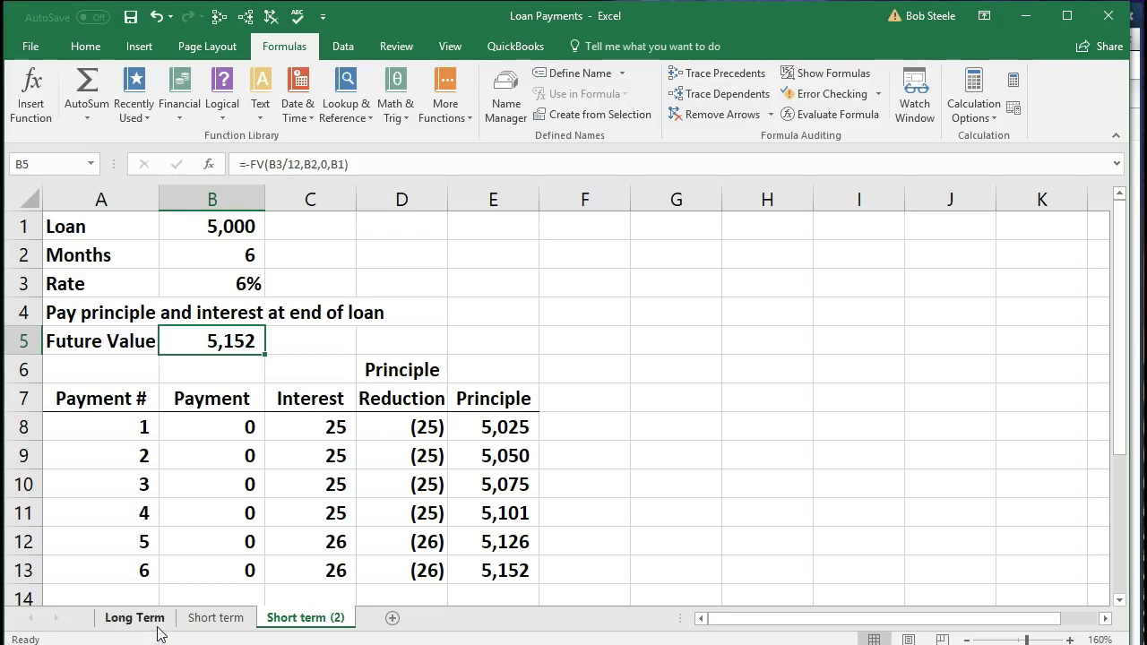
pyautogui.click(191, 230)
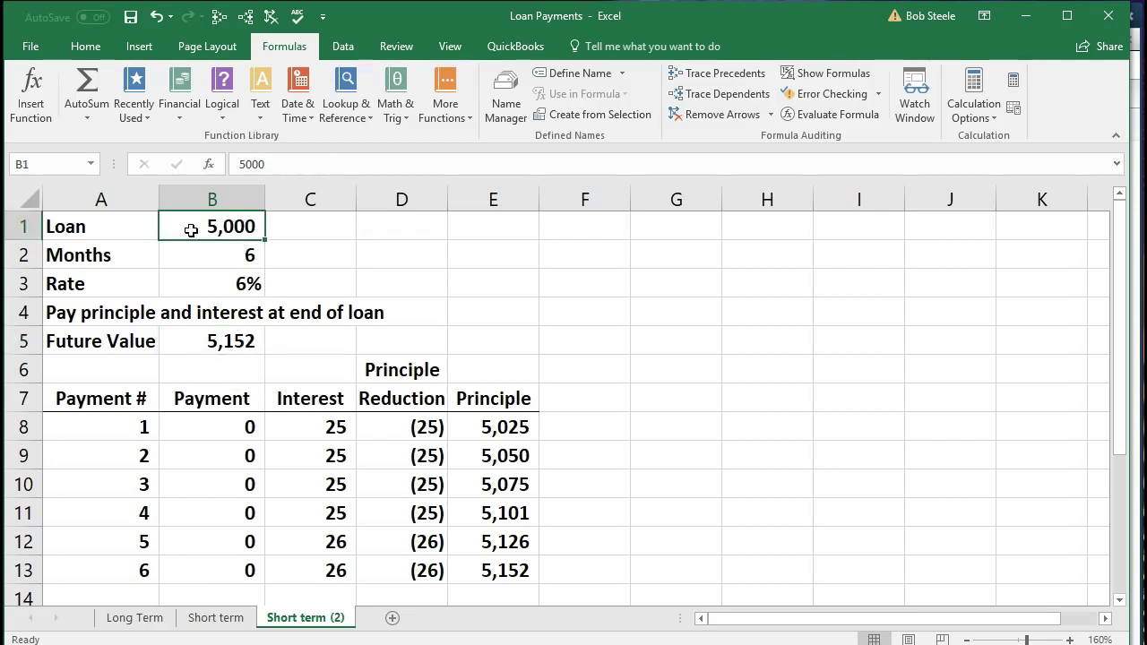
pyautogui.click(184, 341)
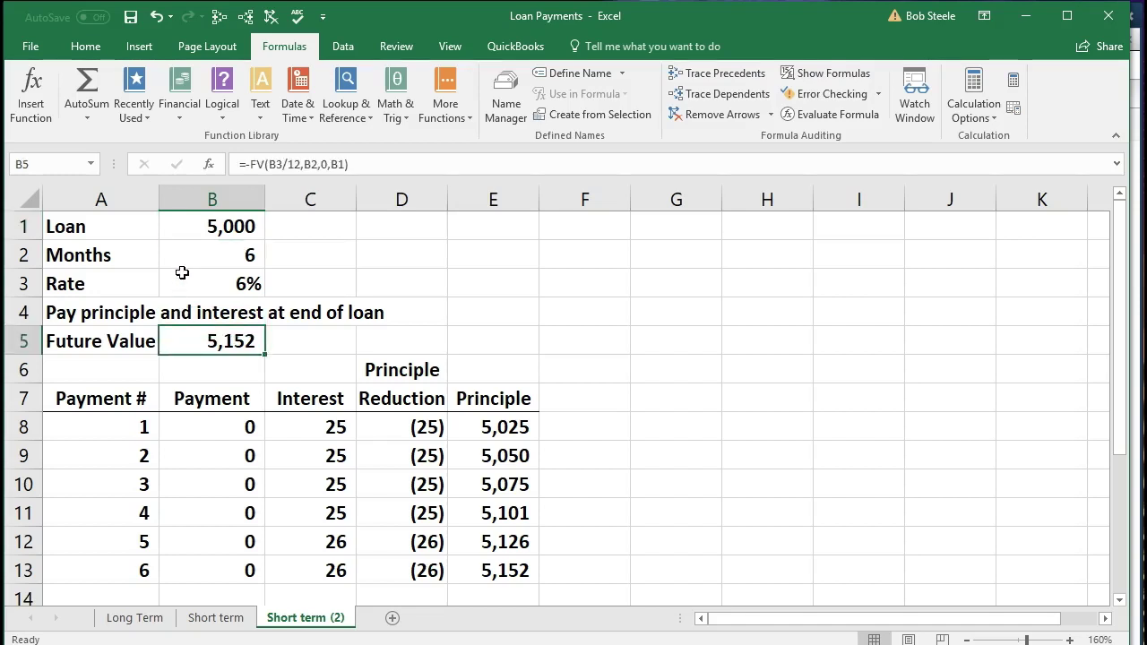
pyautogui.click(177, 225)
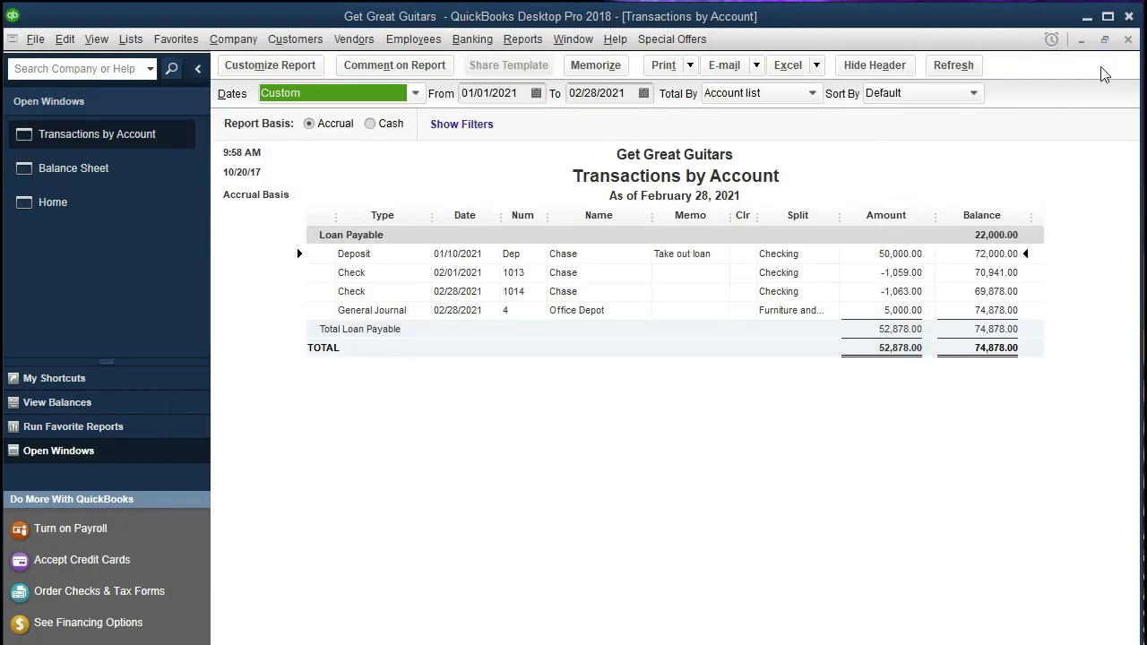
# Switch to QuickBooks and close the Transactions by Account report to return to the Balance Sheet.
pyautogui.click(1127, 40)
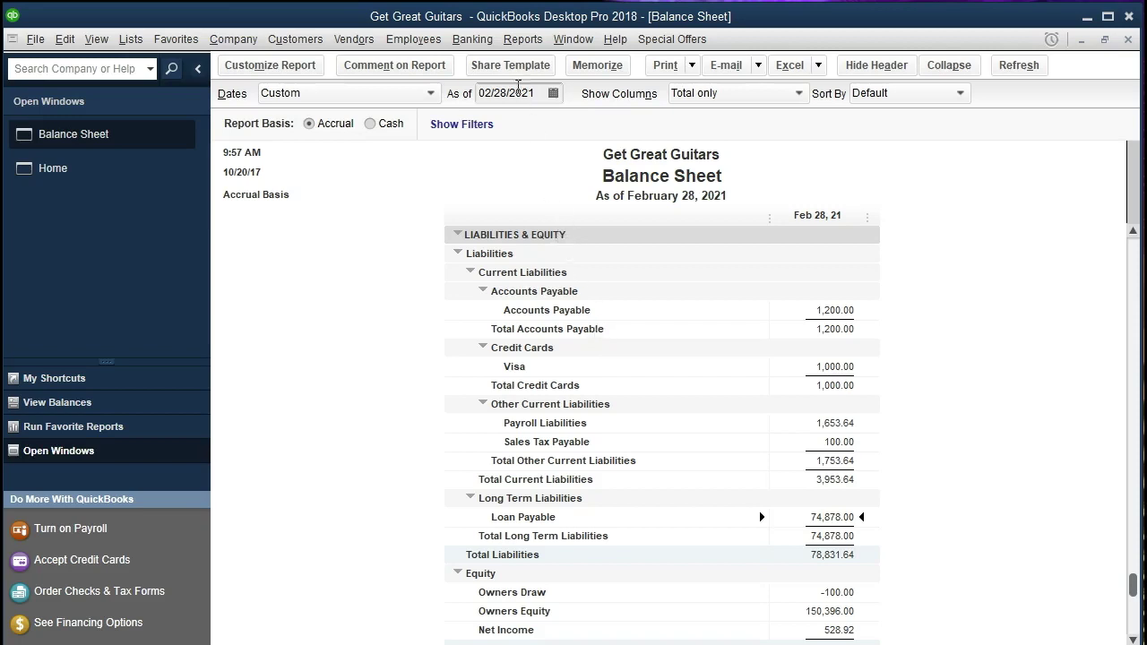
pyautogui.click(248, 43)
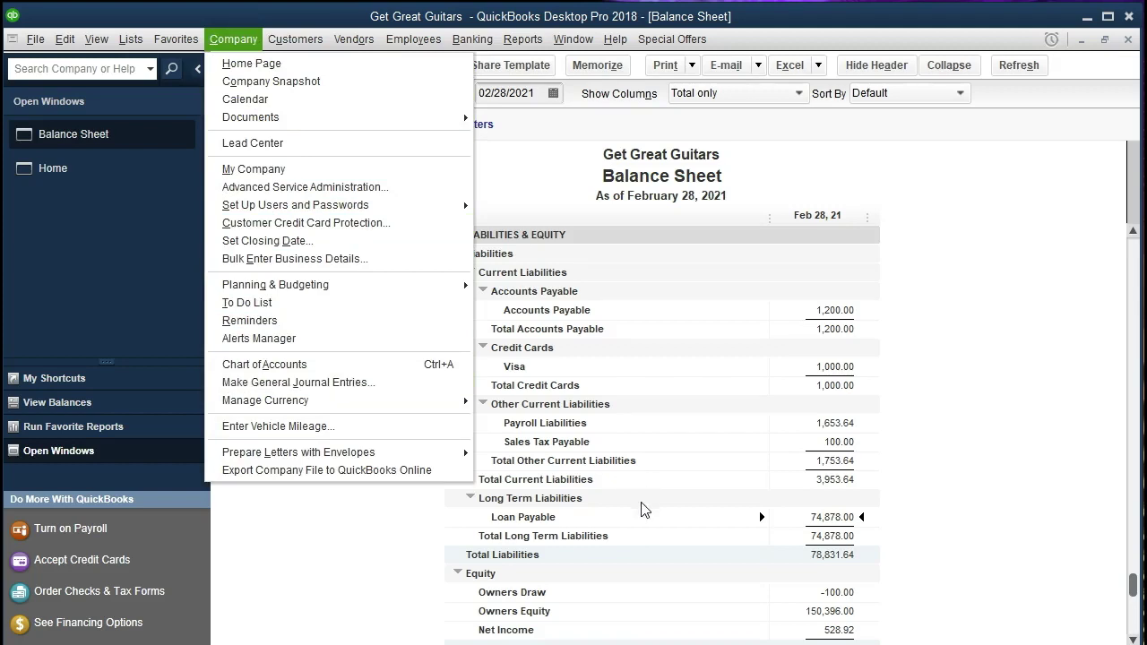
pyautogui.click(677, 527)
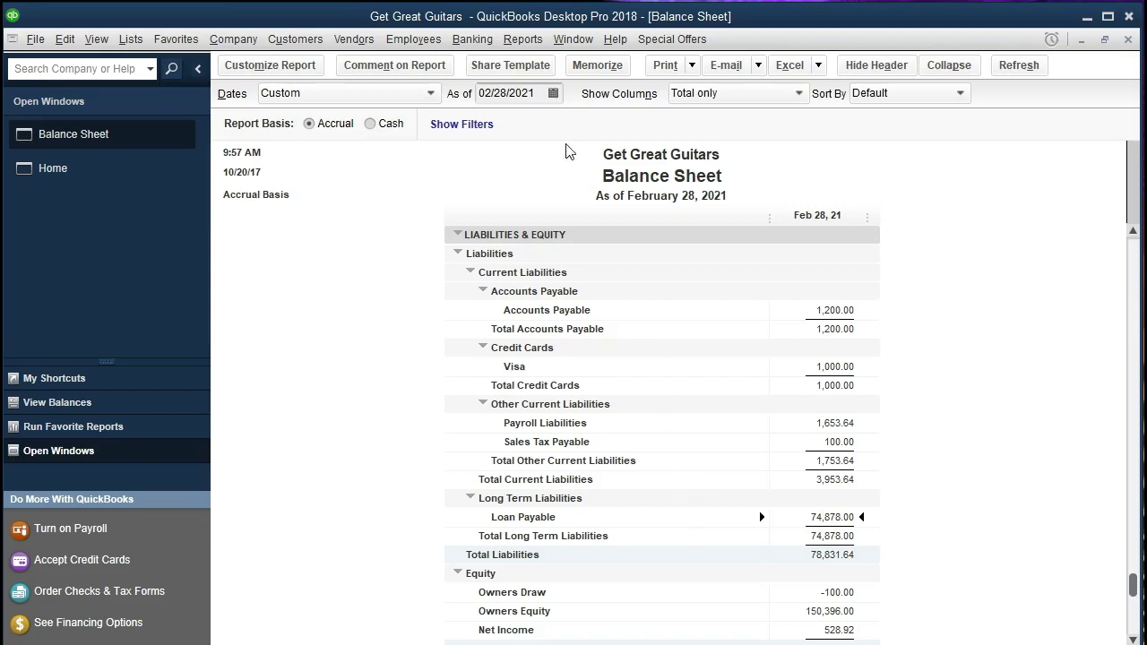
# Open the register of the Loan Payable account.
pyautogui.click(522, 40)
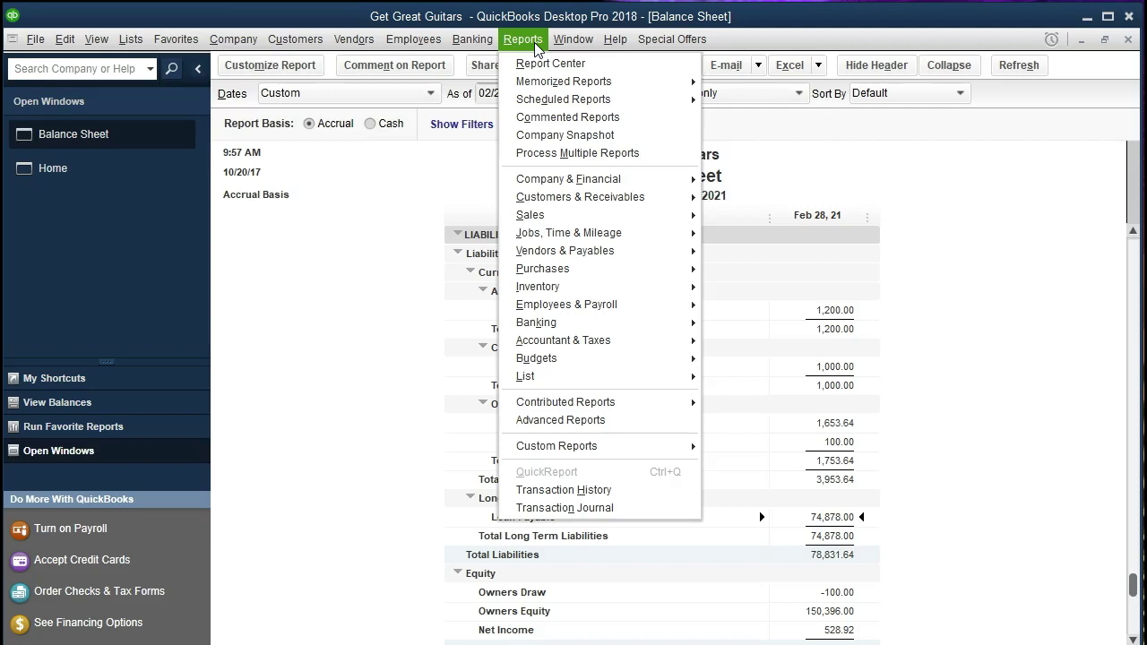
pyautogui.moveTo(472, 39)
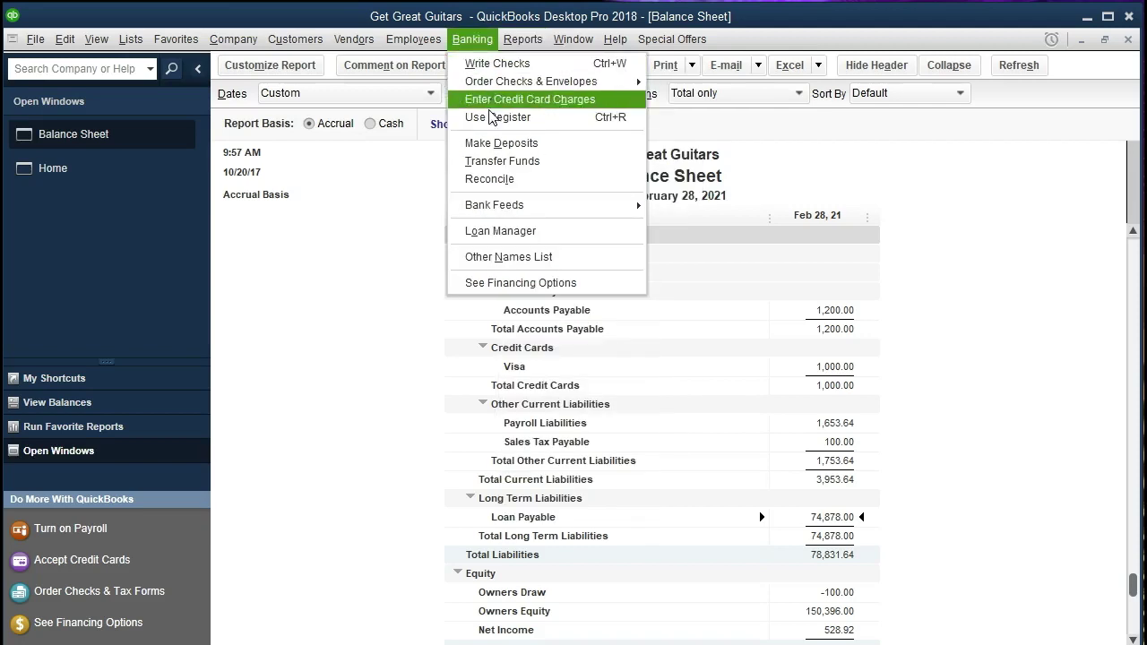
pyautogui.click(556, 121)
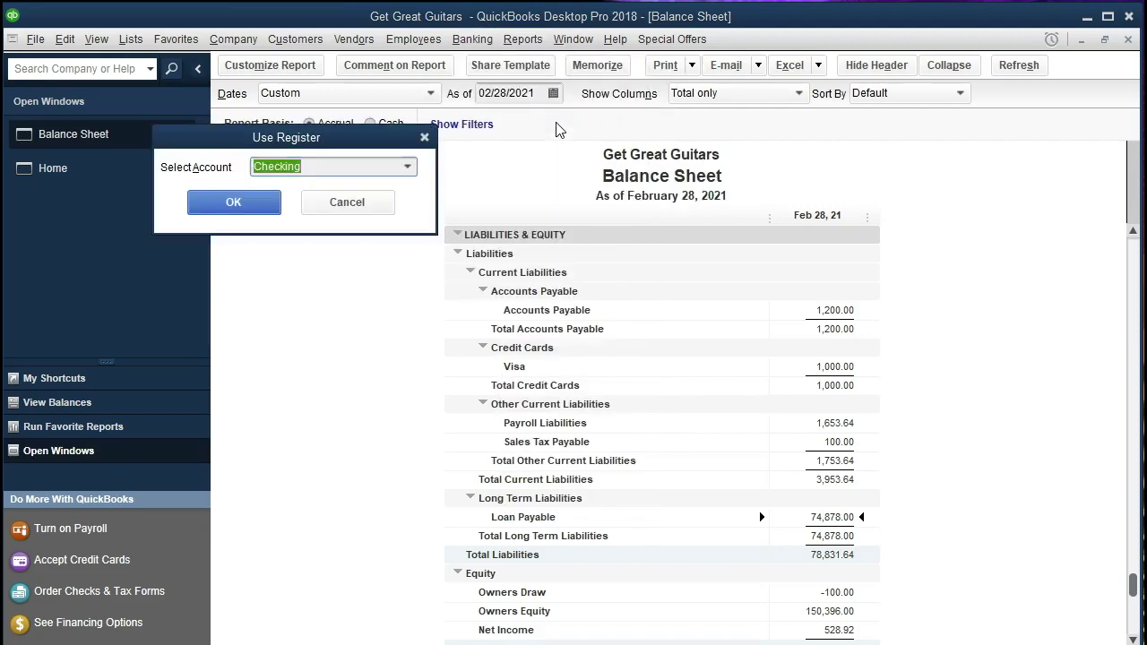
pyautogui.click(408, 168)
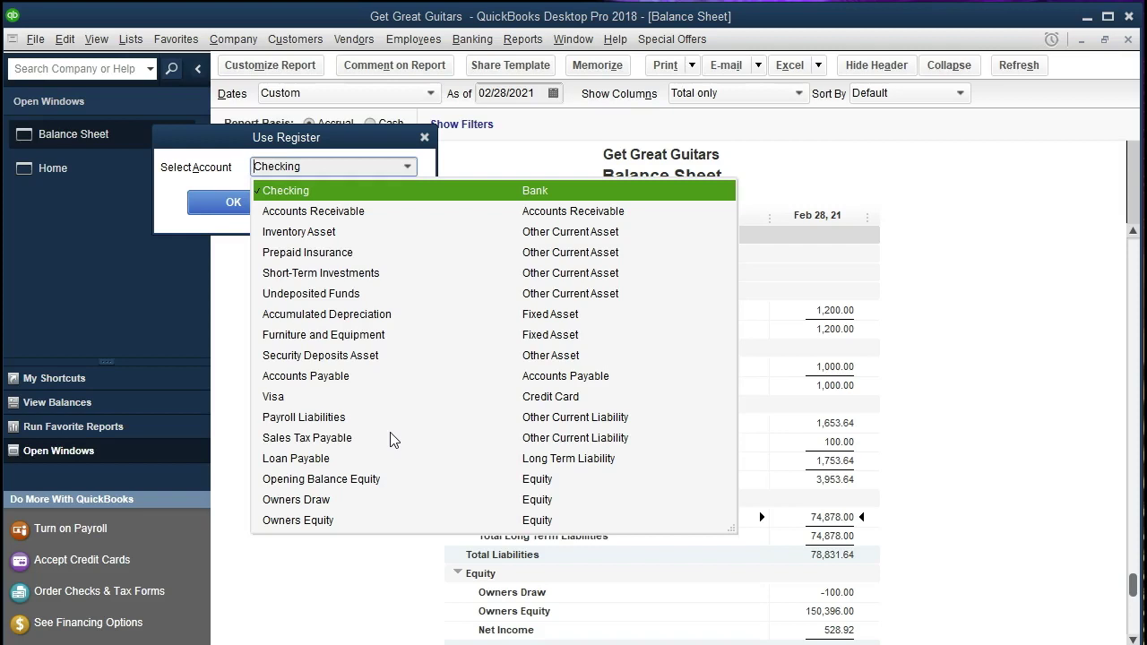
pyautogui.click(332, 462)
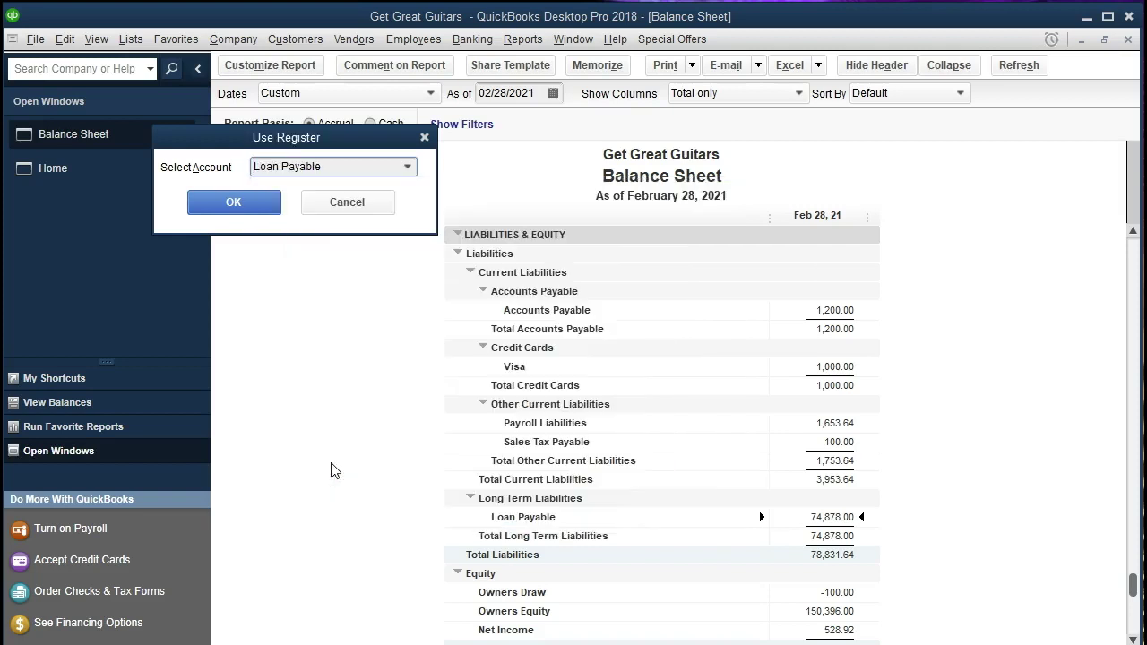
pyautogui.click(265, 219)
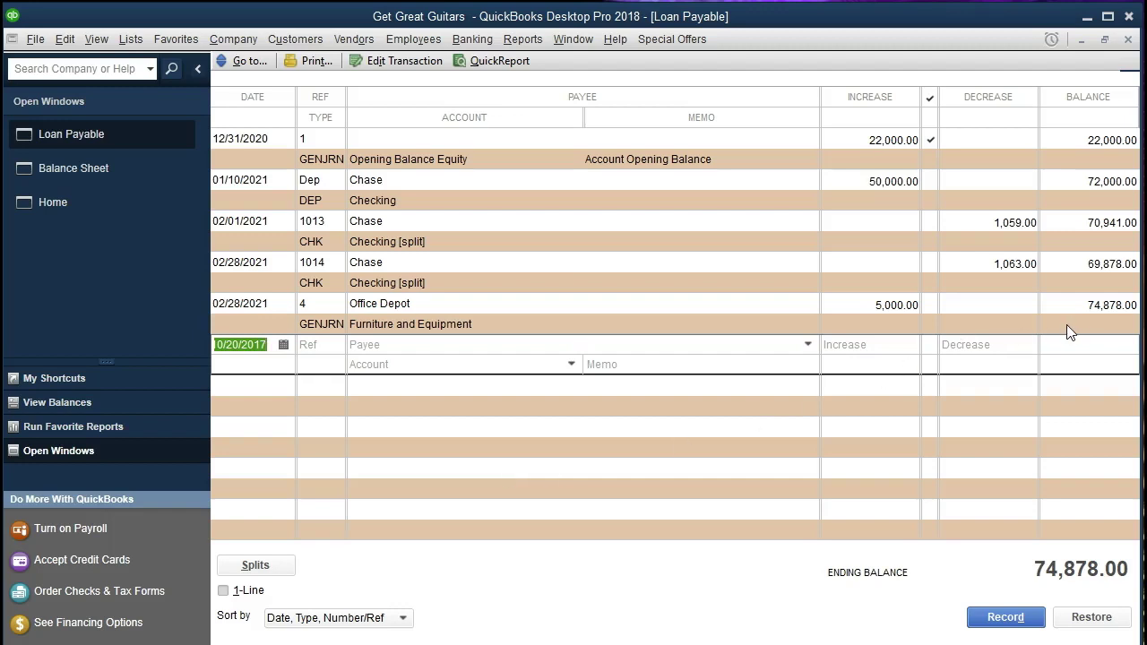
# Start a register entry dated 02/28/2021 that decreases Loan Payable by 5,000.
pyautogui.write('0')
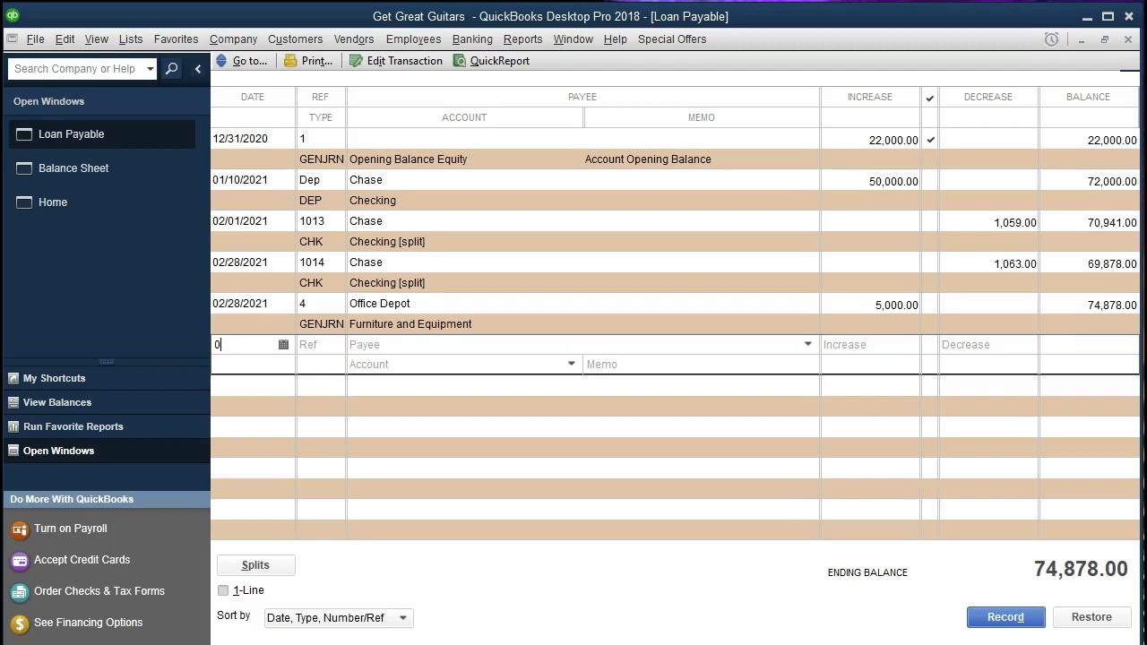
pyautogui.write('2/28/2021')
pyautogui.press('Tab')
pyautogui.press('Tab')
pyautogui.press('Tab')
pyautogui.press('Tab')
pyautogui.write('5000')
pyautogui.press('Tab')
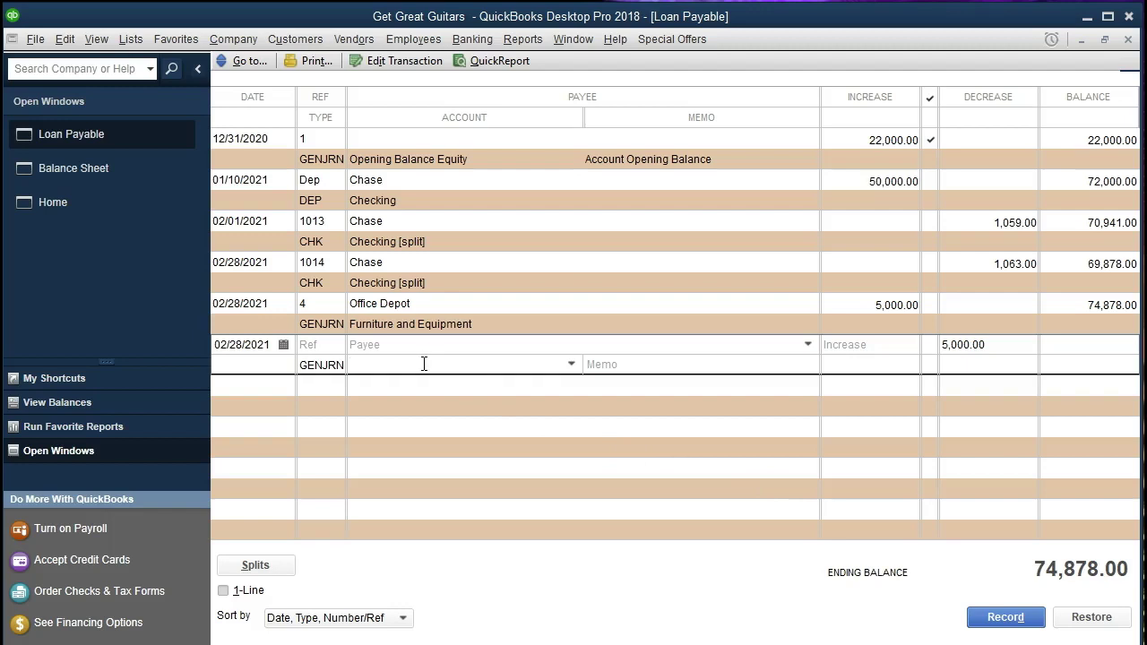
# Enter Loan Payable Current as the offsetting account of the 02/28/2021 entry.
pyautogui.write('Ca')
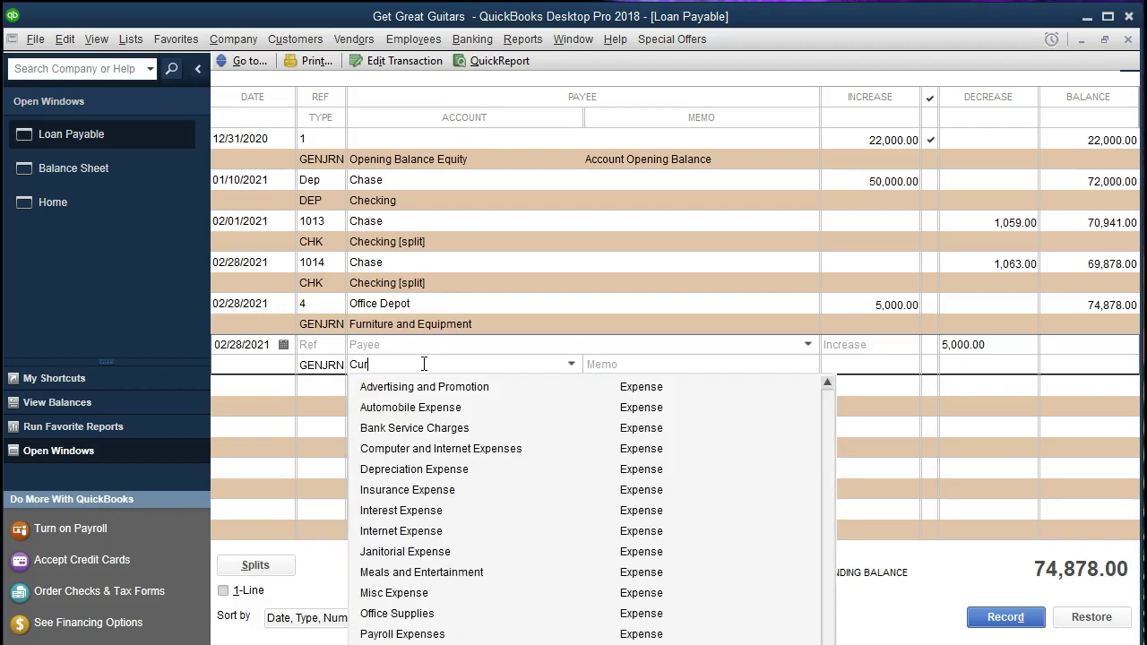
pyautogui.press('BackSpace')
pyautogui.press('BackSpace')
pyautogui.write('Lone ')
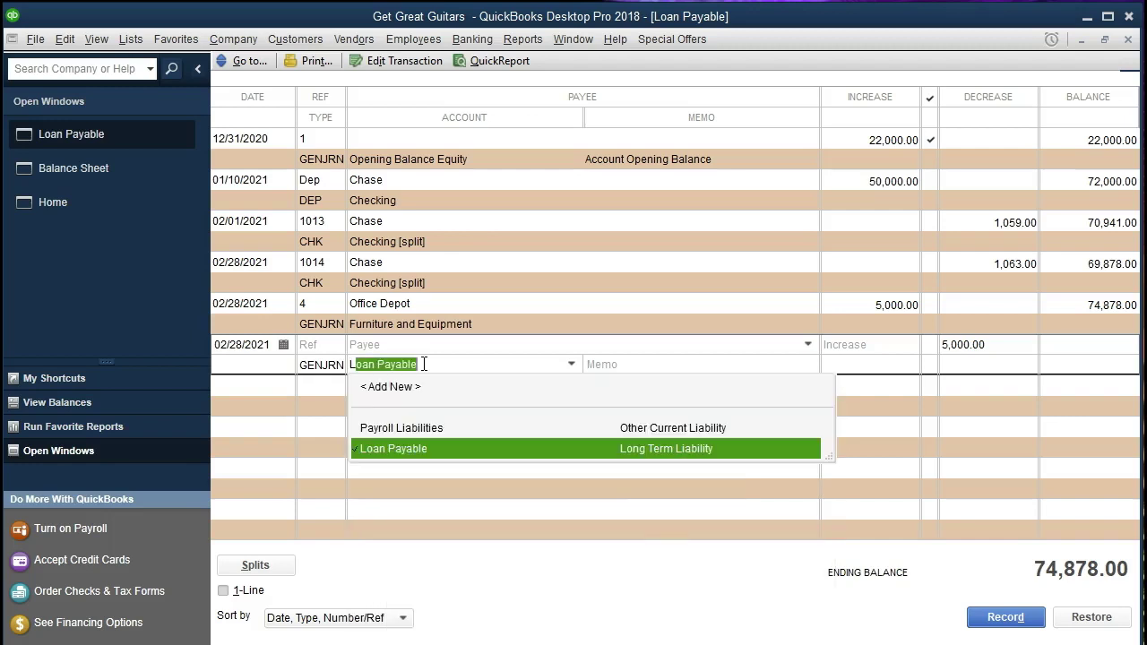
pyautogui.write('Pa')
pyautogui.press('BackSpace')
pyautogui.press('BackSpace')
pyautogui.press('BackSpace')
pyautogui.press('BackSpace')
pyautogui.press('BackSpace')
pyautogui.write('an')
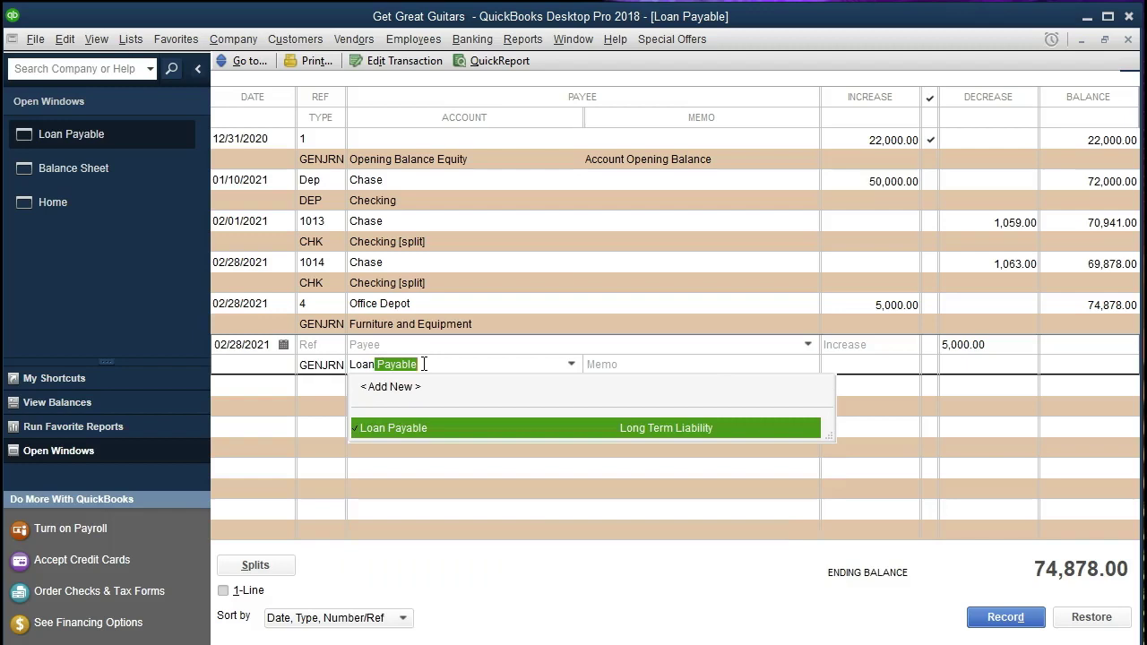
pyautogui.write(' Current')
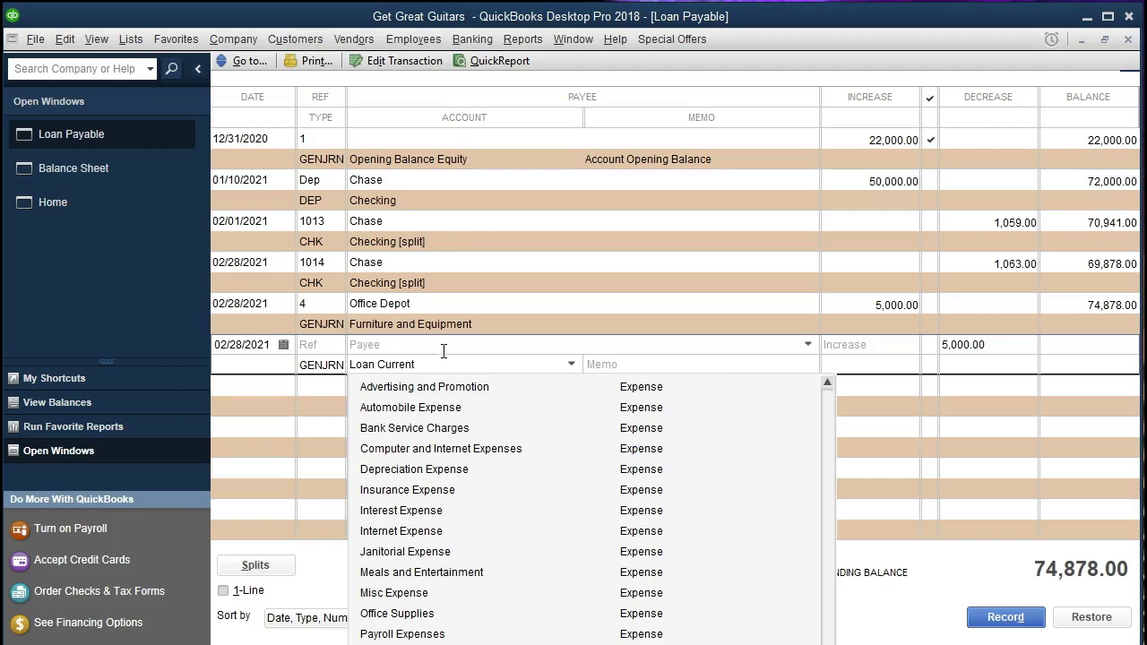
pyautogui.press('BackSpace')
pyautogui.press('BackSpace')
pyautogui.press('BackSpace')
pyautogui.press('BackSpace')
pyautogui.press('BackSpace')
pyautogui.press('BackSpace')
pyautogui.press('BackSpace')
pyautogui.write('P')
pyautogui.press('End')
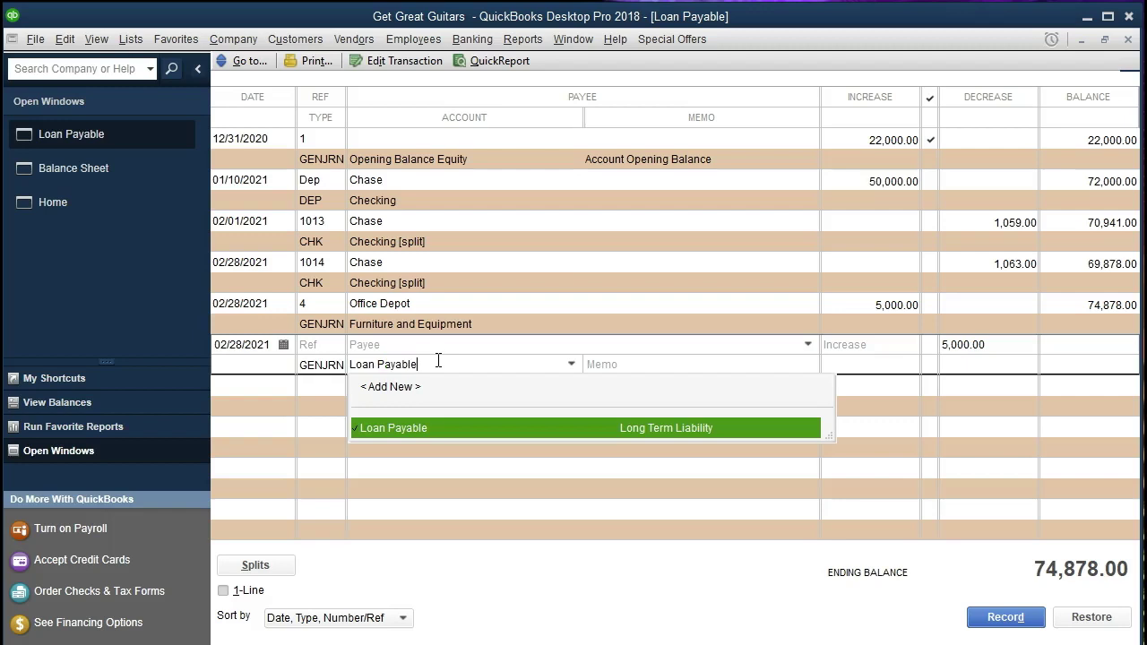
pyautogui.write('Current')
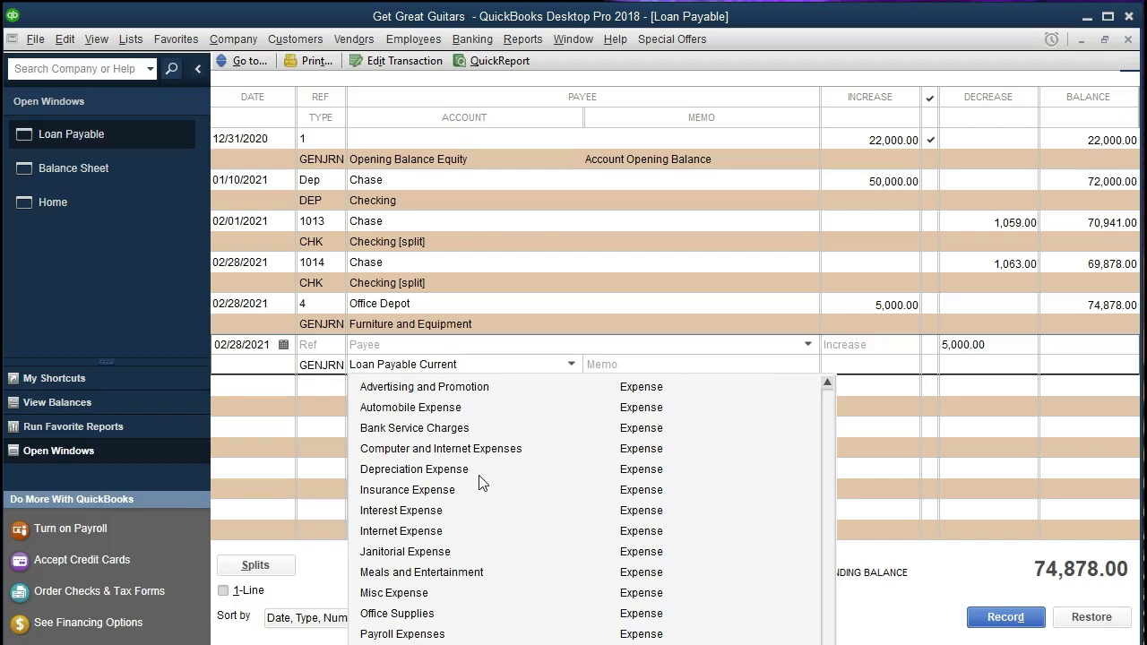
pyautogui.press('Tab')
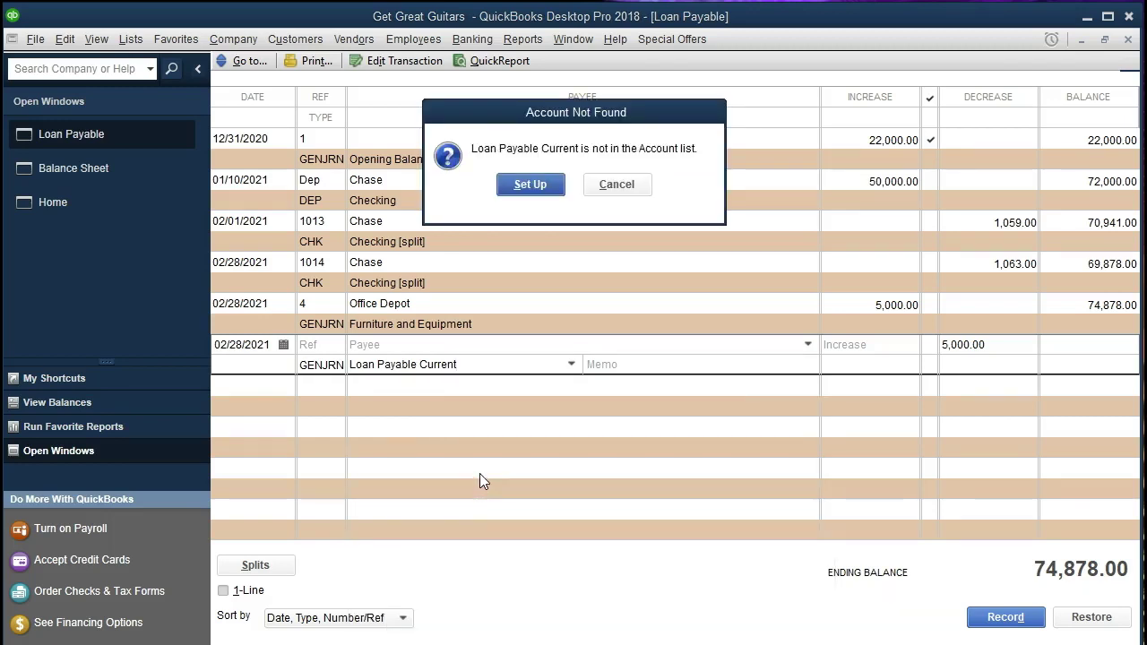
# Set up Loan Payable Current as a new account of type Other Current Liability and save it.
pyautogui.click(529, 184)
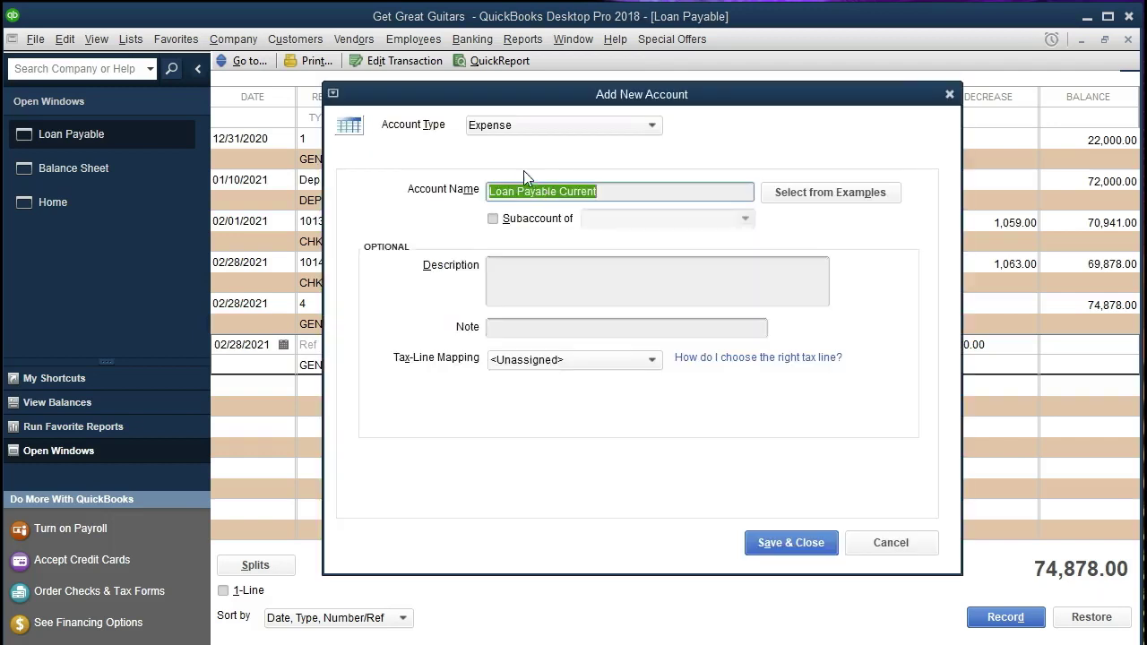
pyautogui.click(653, 125)
pyautogui.click(655, 127)
pyautogui.click(653, 125)
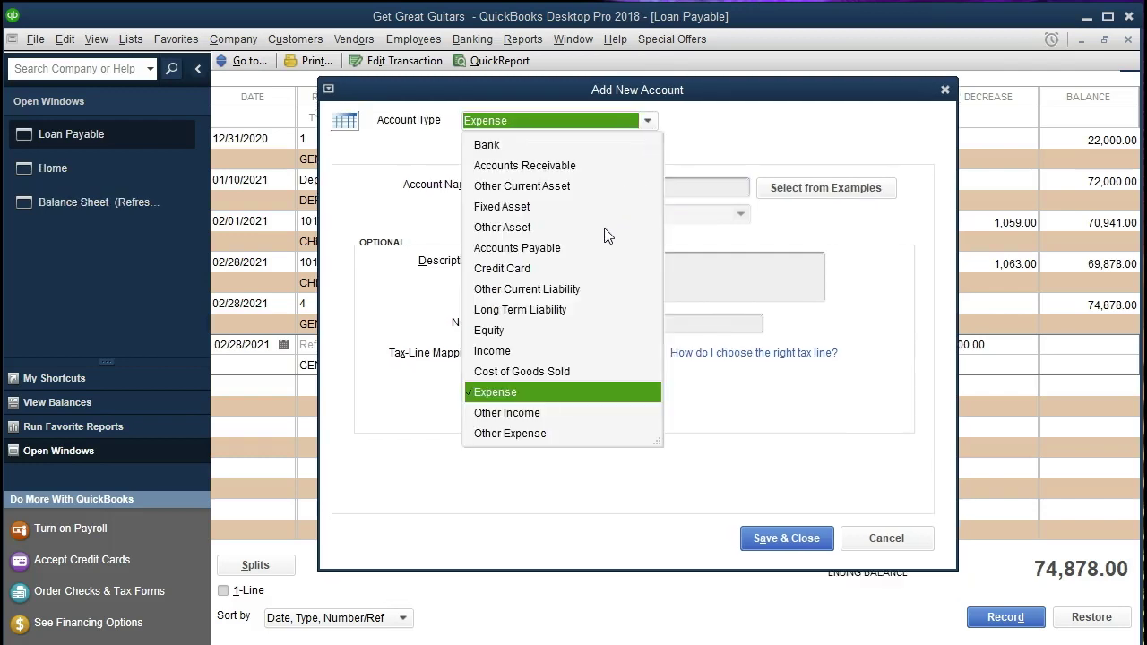
pyautogui.click(525, 294)
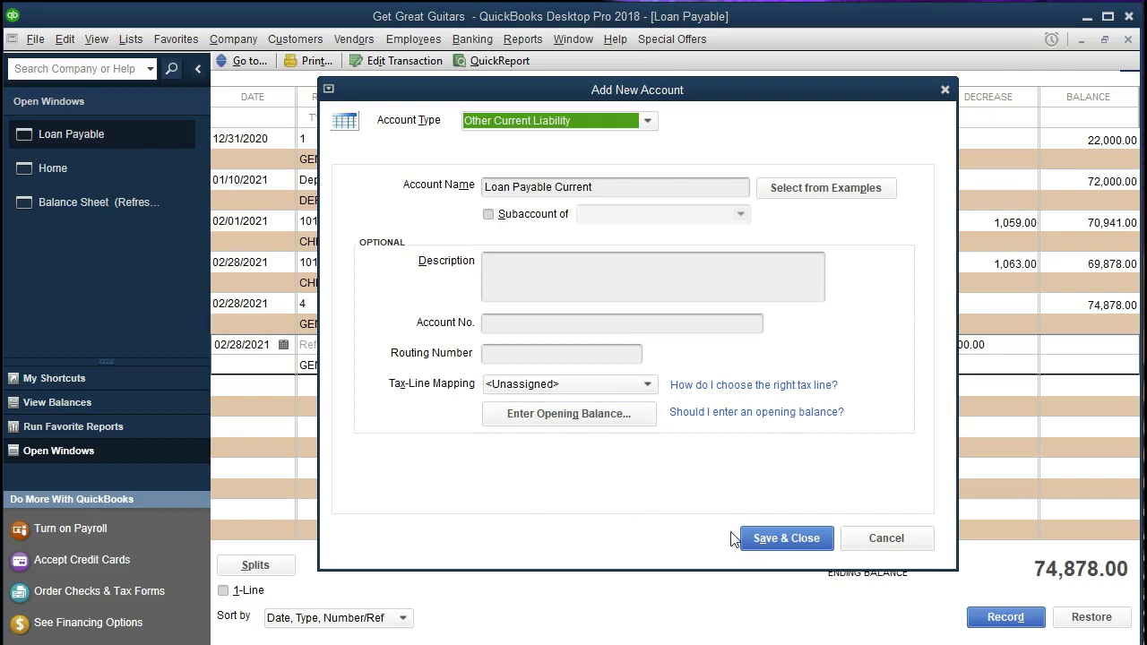
pyautogui.click(773, 541)
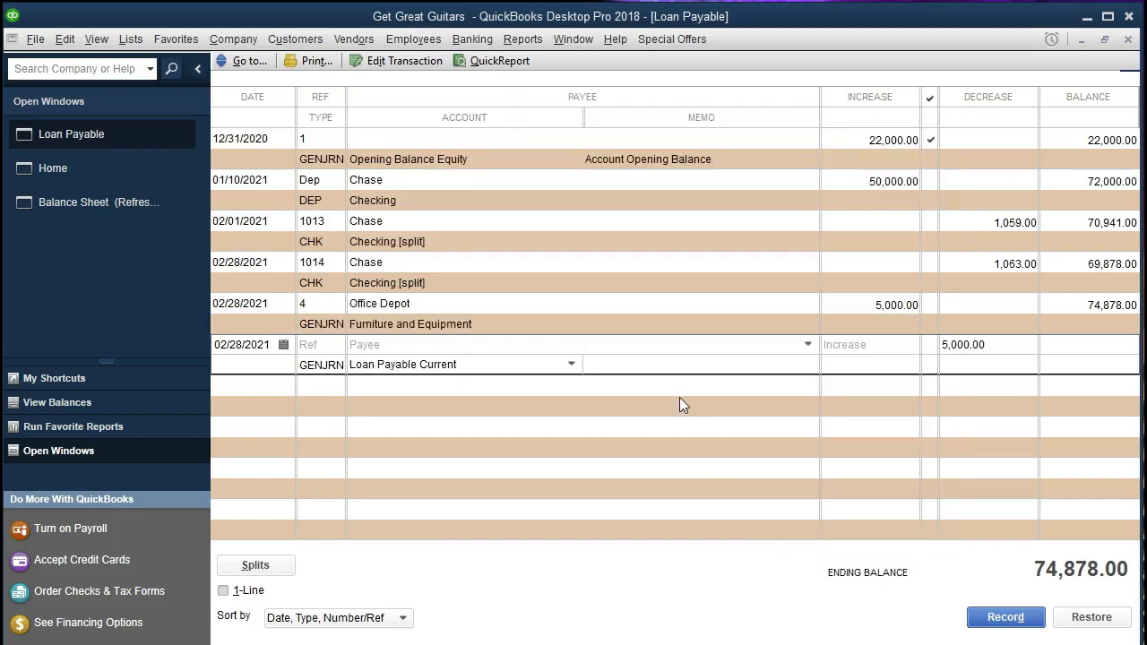
# Add the memo "Adj entry break out current portion of loan" to the 02/28/2021 entry and record it.
pyautogui.press('Tab')
pyautogui.write('Adj entry break out curren')
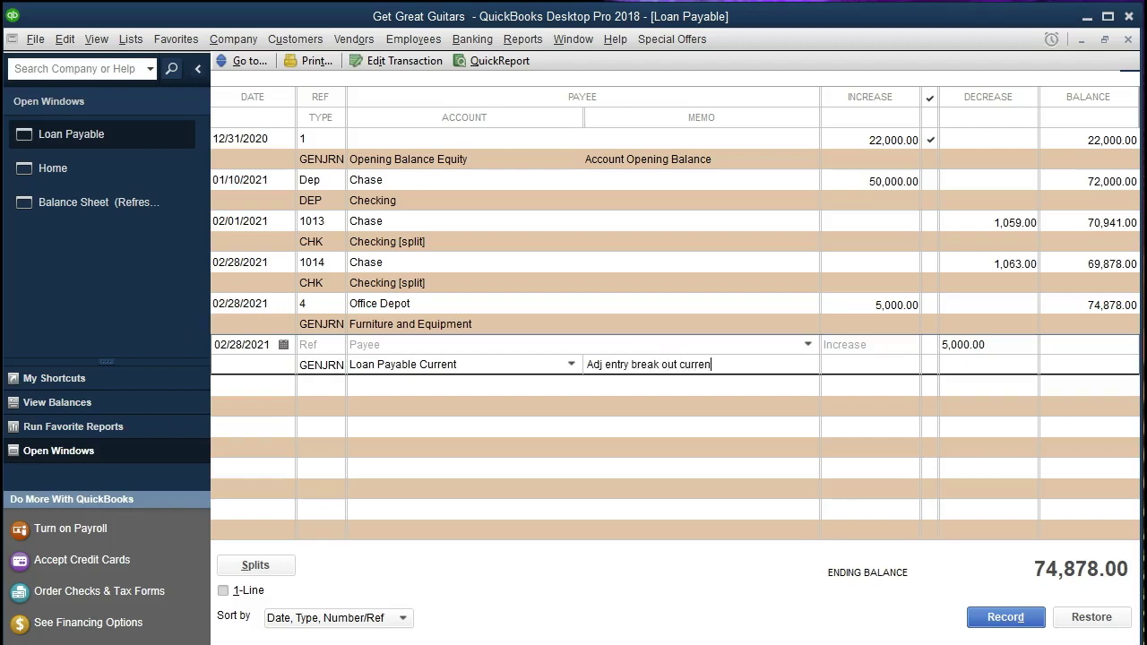
pyautogui.write('t portion of loan')
pyautogui.press('Return')
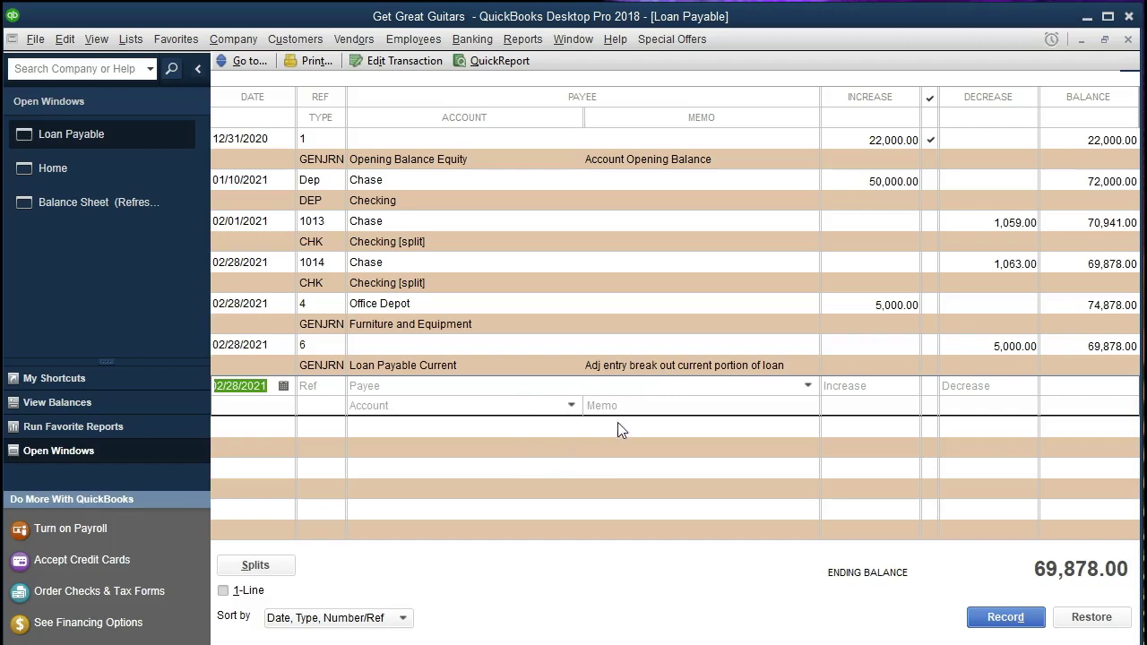
# From the Balance Sheet, drill into Loan Payable Current down to its journal entry, and return to the Balance Sheet.
pyautogui.click(108, 212)
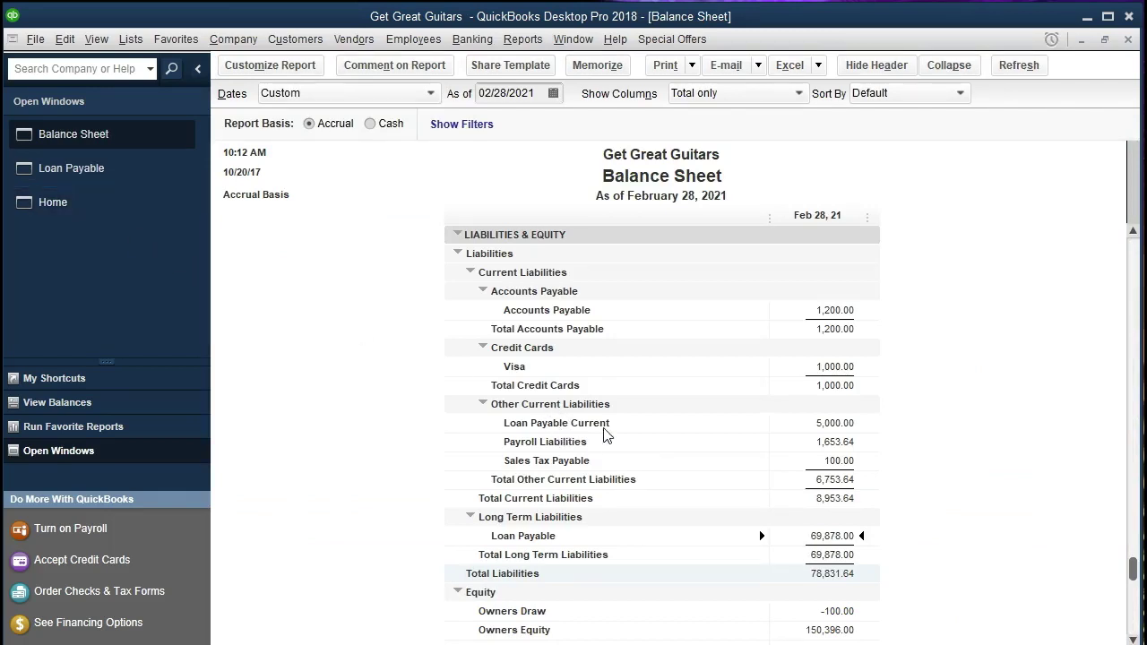
pyautogui.click(803, 425)
pyautogui.doubleClick(787, 422)
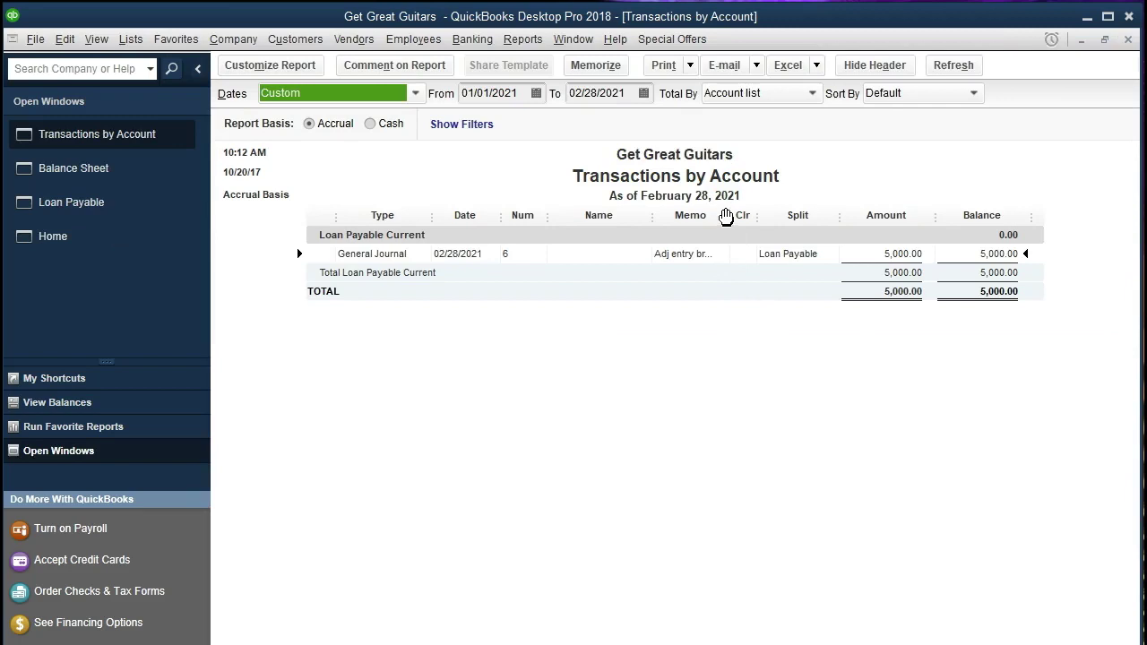
pyautogui.doubleClick(866, 254)
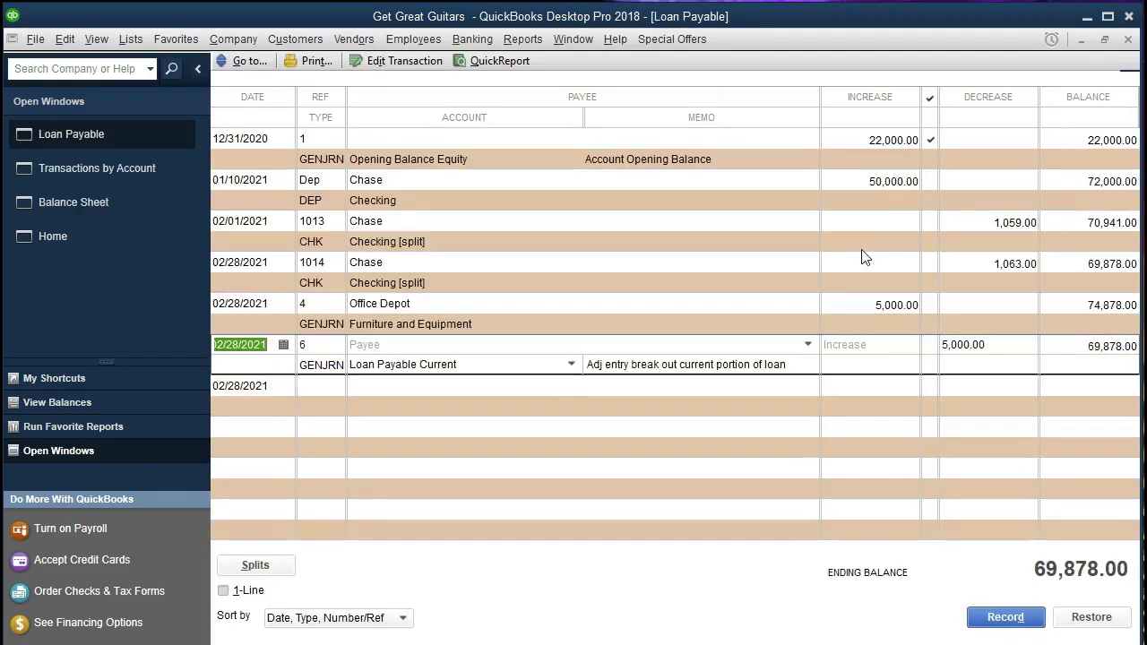
pyautogui.click(1130, 42)
pyautogui.click(1131, 41)
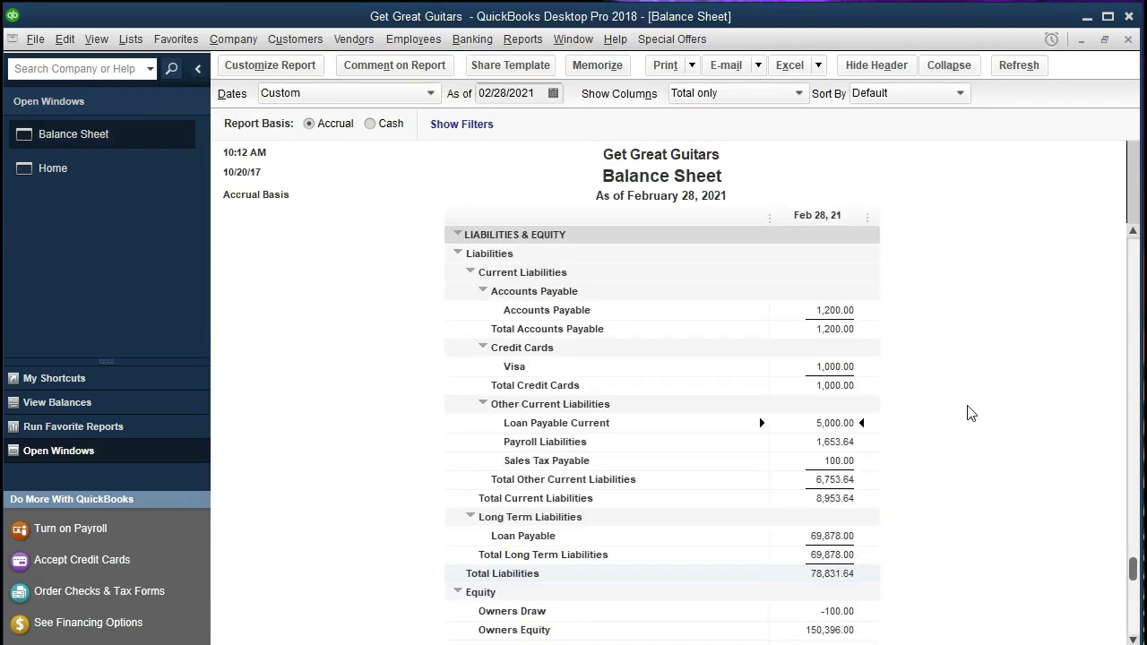
# Review the transactions behind the long-term Loan Payable balance and return to the Balance Sheet.
pyautogui.scroll(-1, 968, 407)
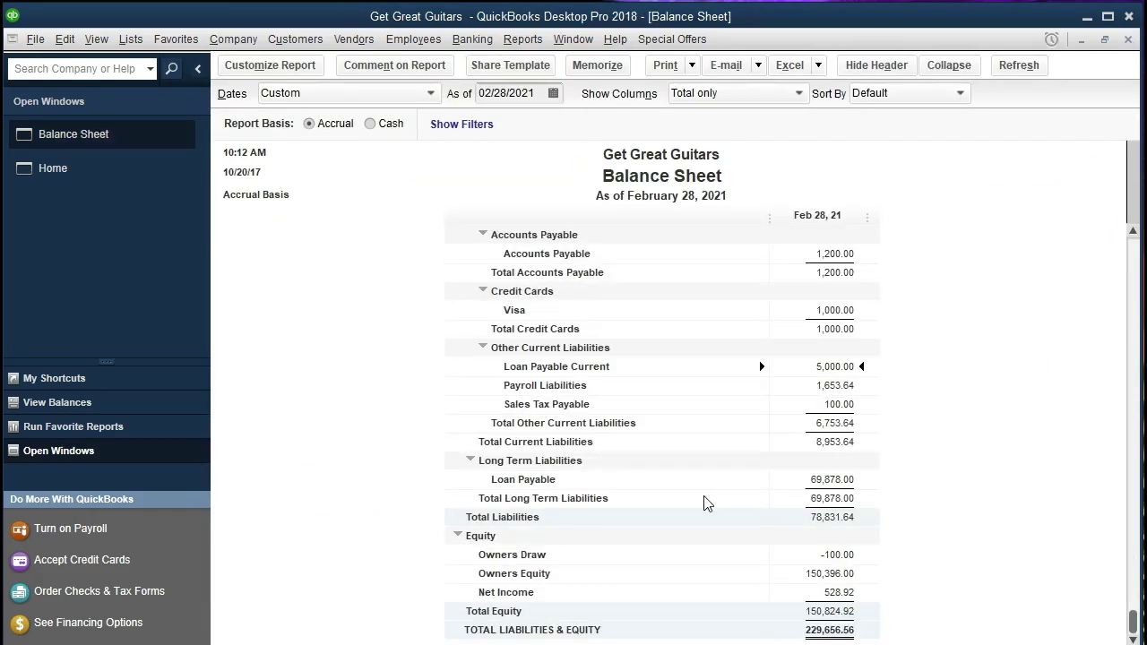
pyautogui.doubleClick(788, 491)
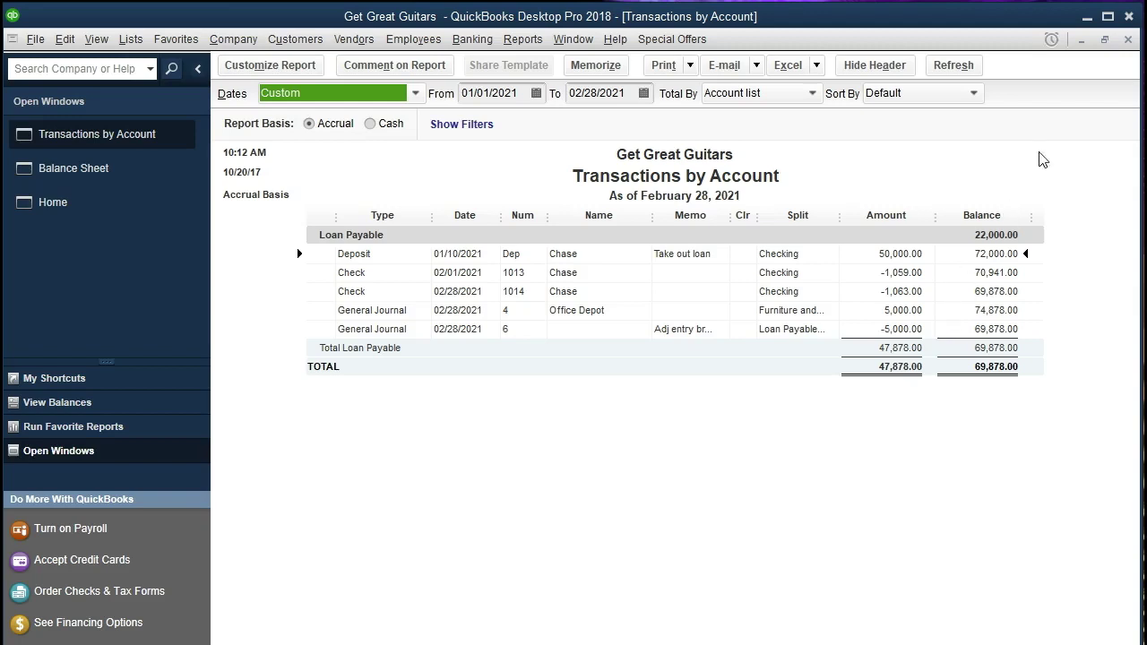
pyautogui.click(1128, 39)
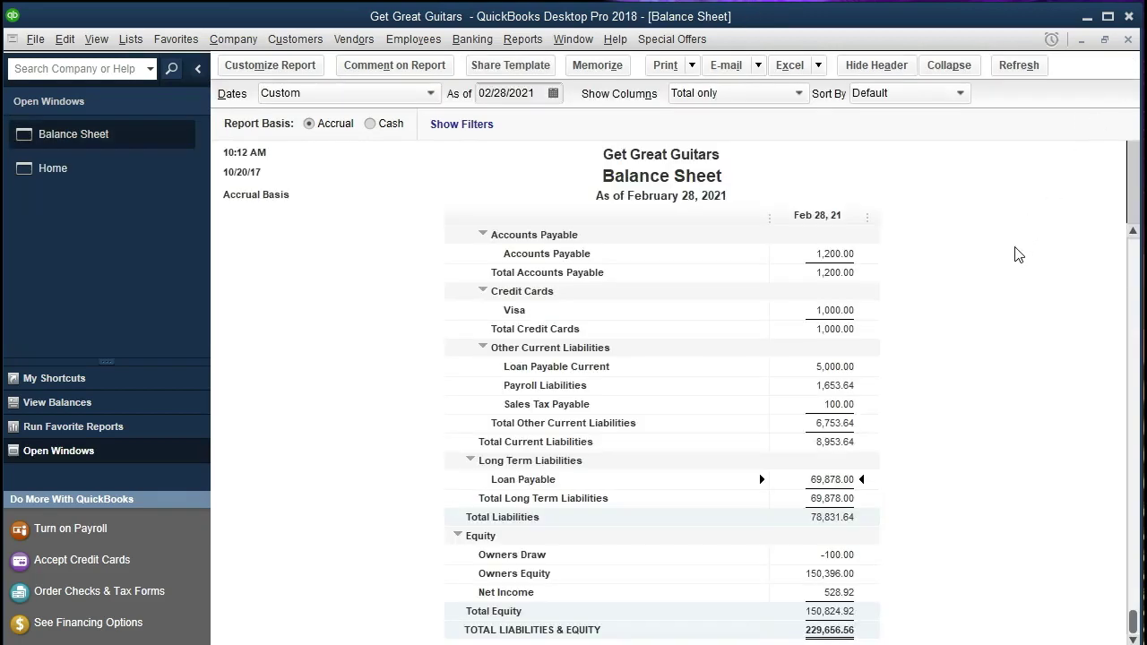